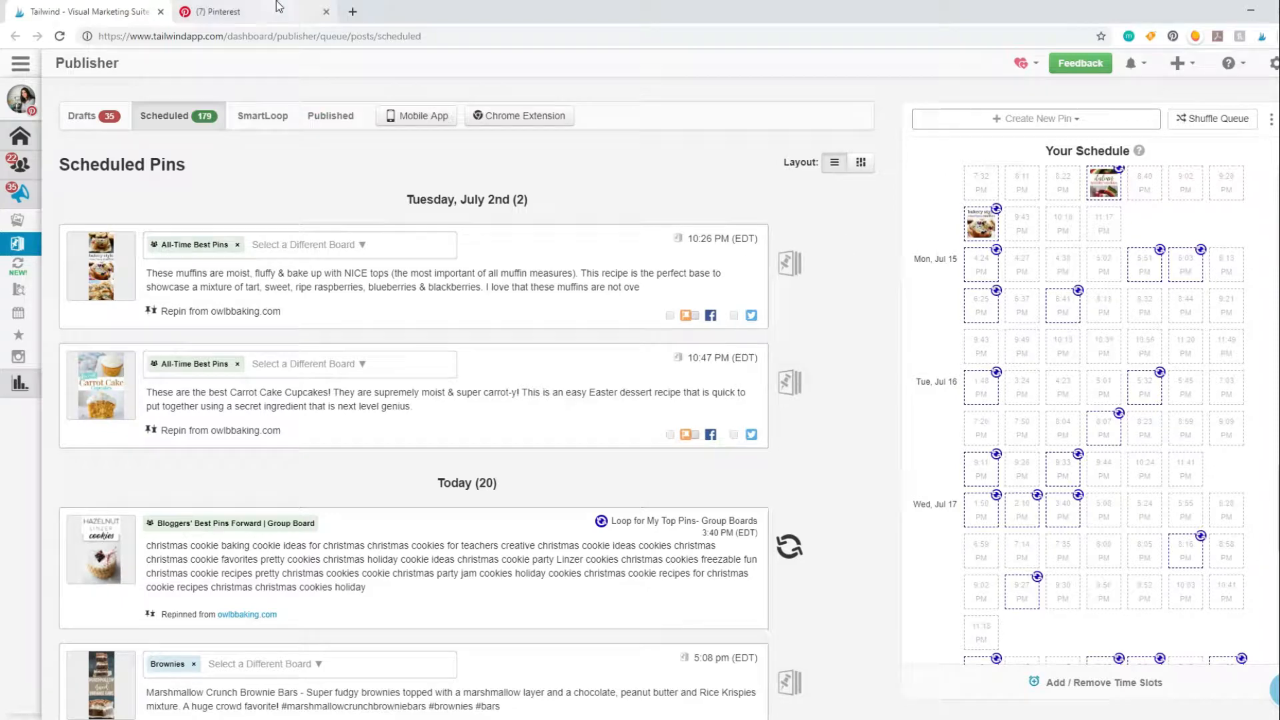
- Switch to Pinterest, open the account's own profile and look through its boards
click(240, 12)
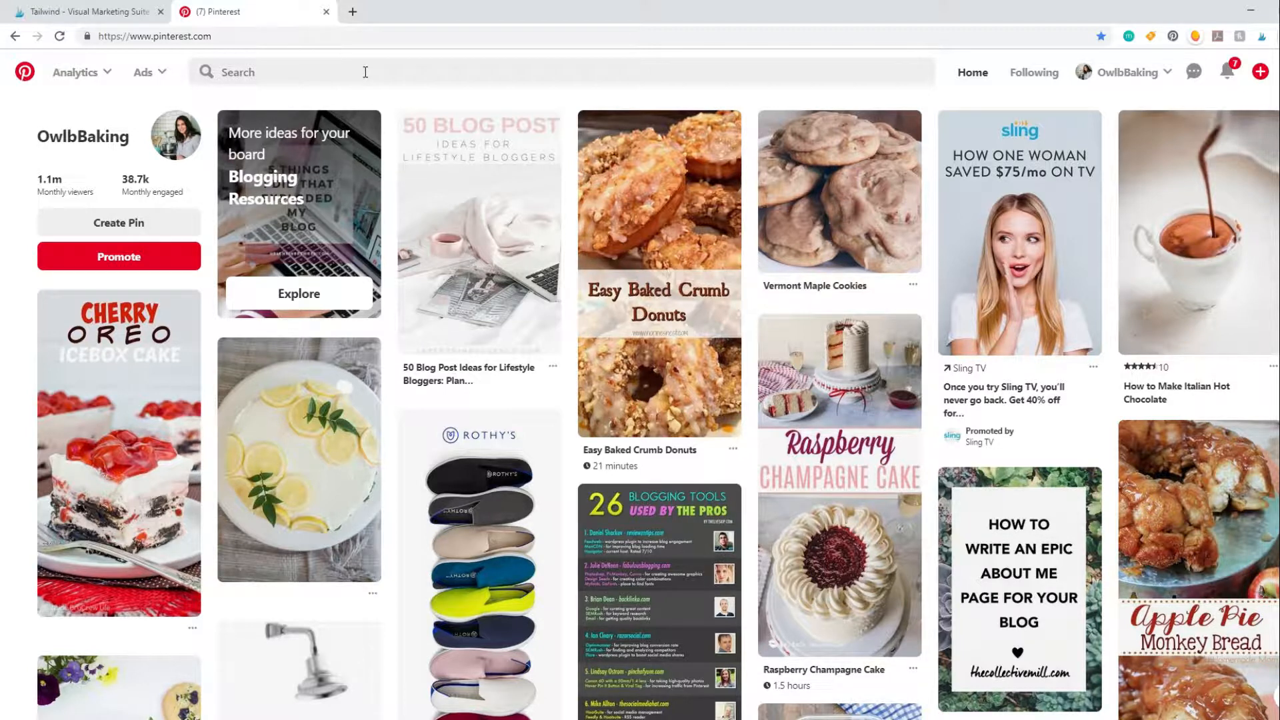
click(365, 72)
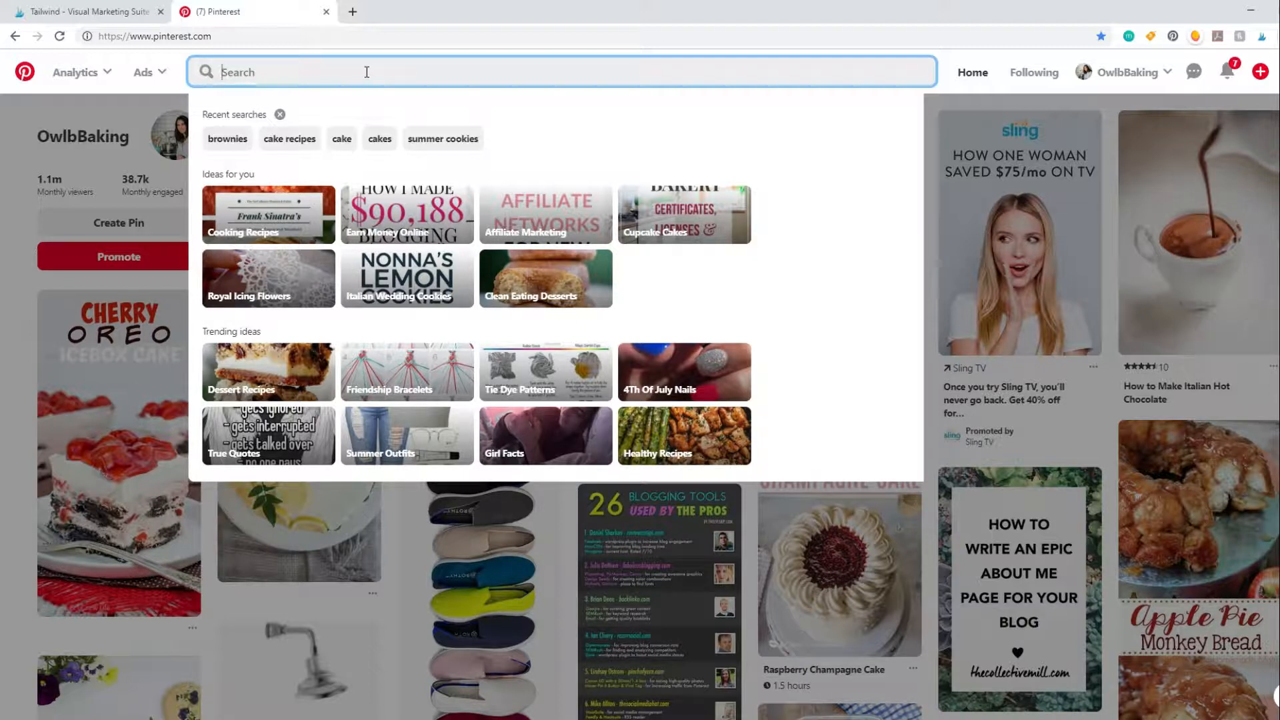
click(1151, 72)
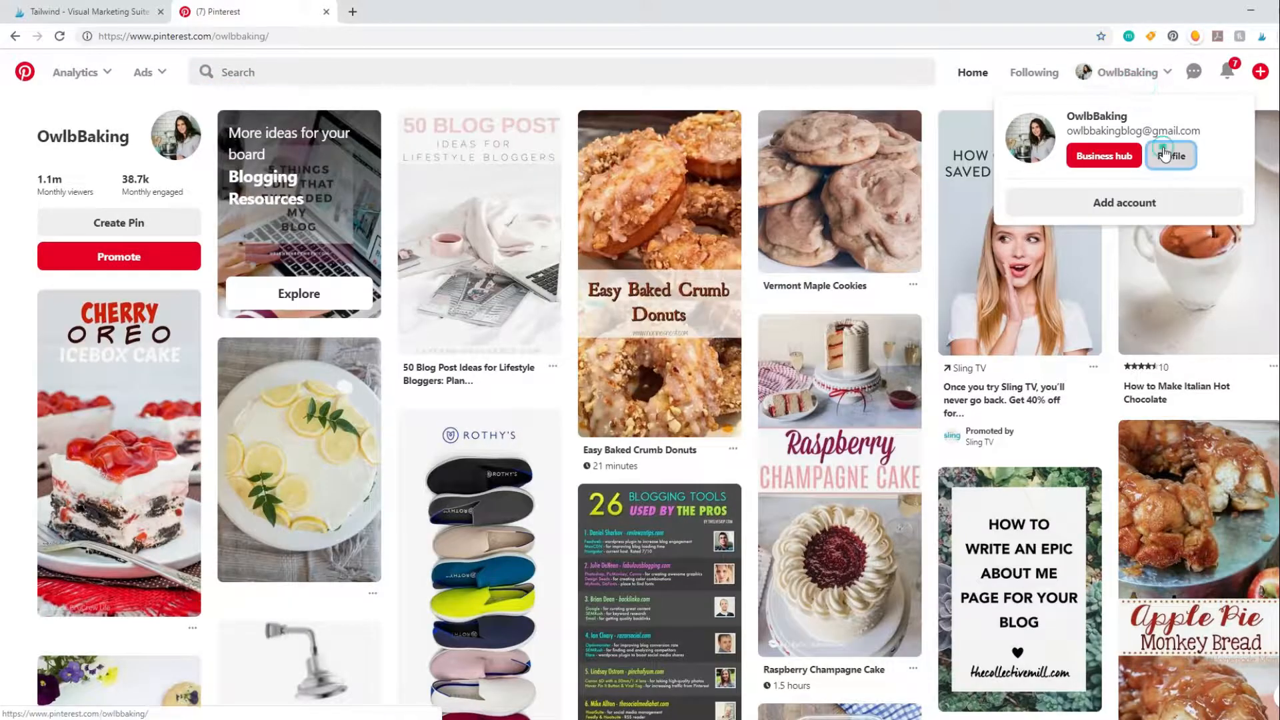
click(1172, 154)
scroll(1217, 347, down, 5)
scroll(1220, 407, up, 5)
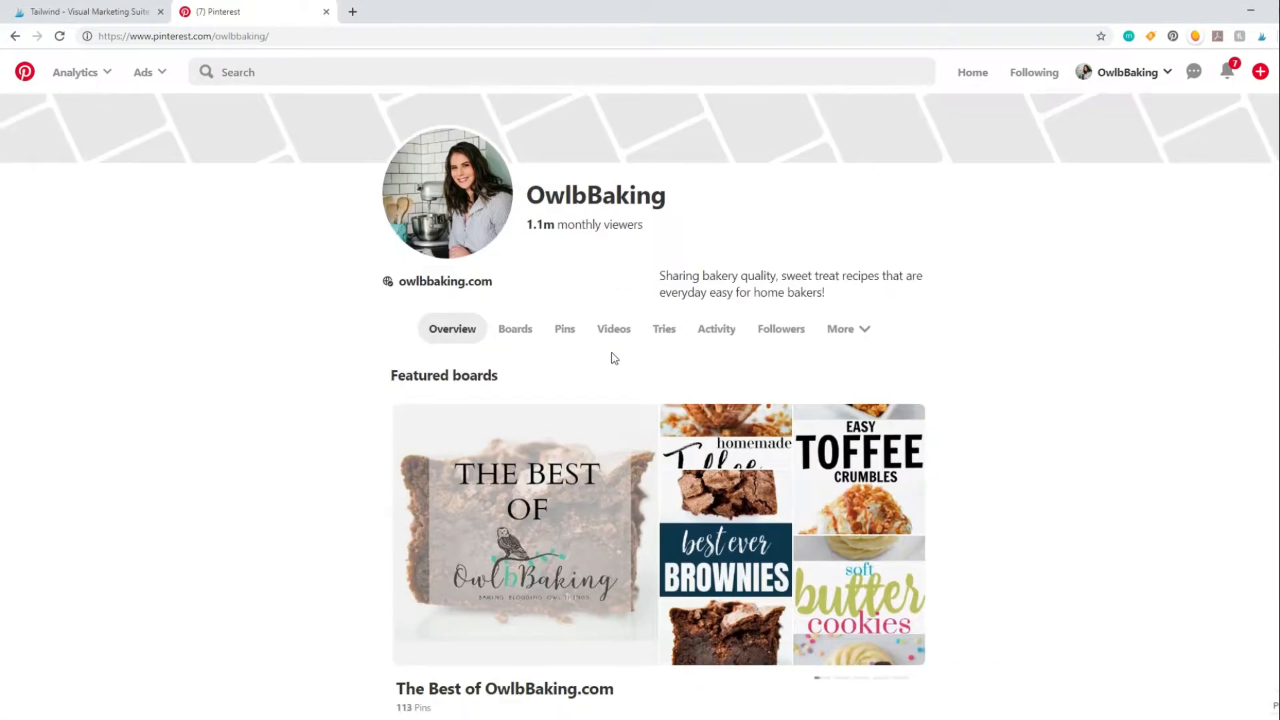
click(515, 332)
scroll(1119, 427, down, 5)
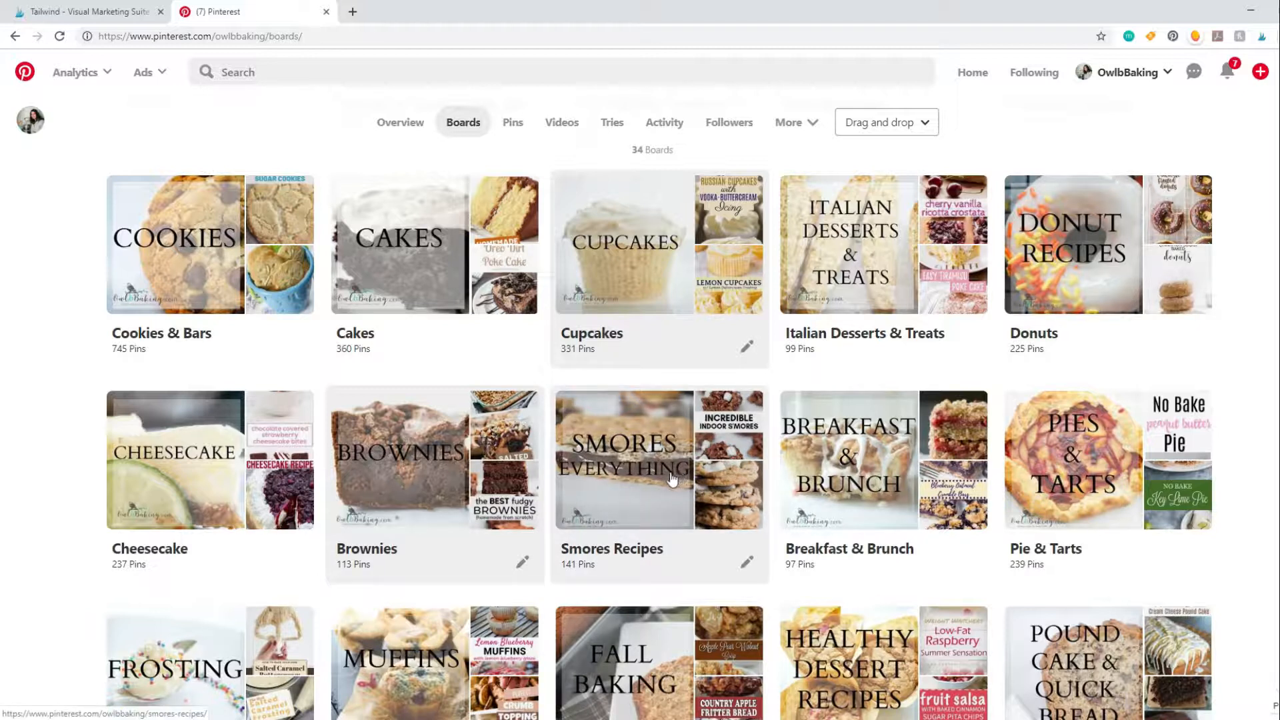
- Search Pinterest for pins about "smores"
click(292, 72)
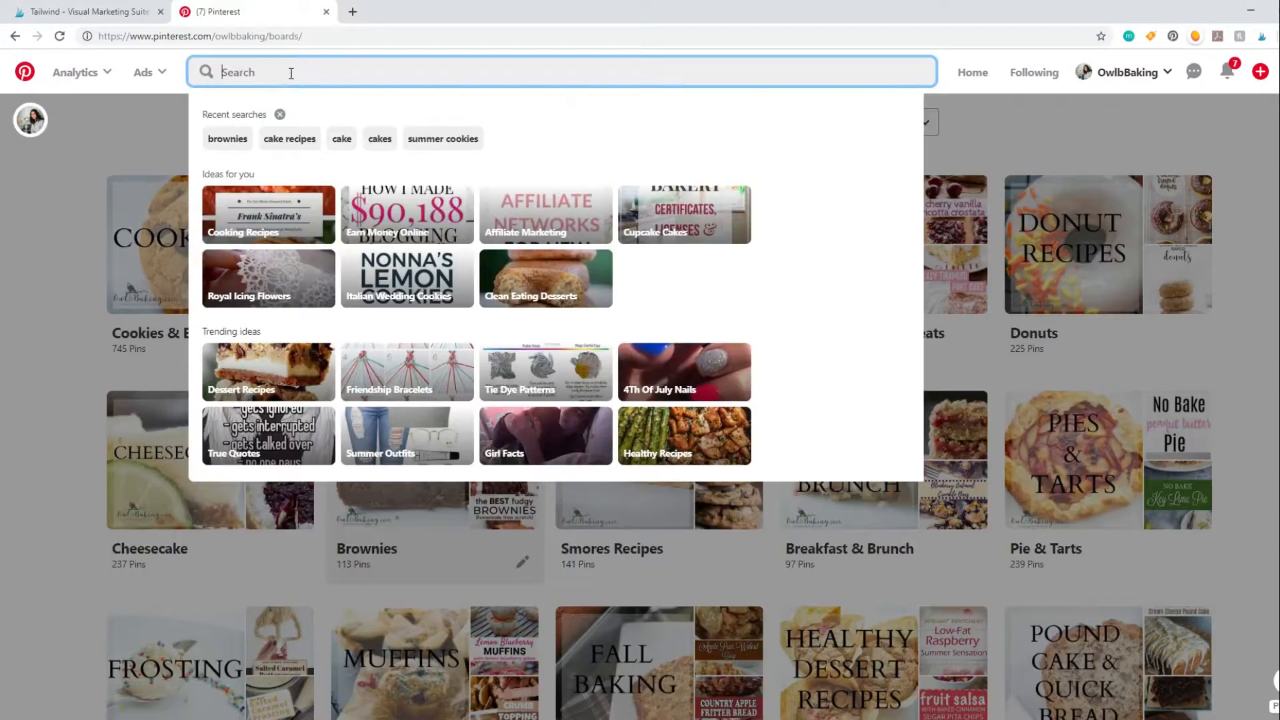
text(smores)
key(Return)
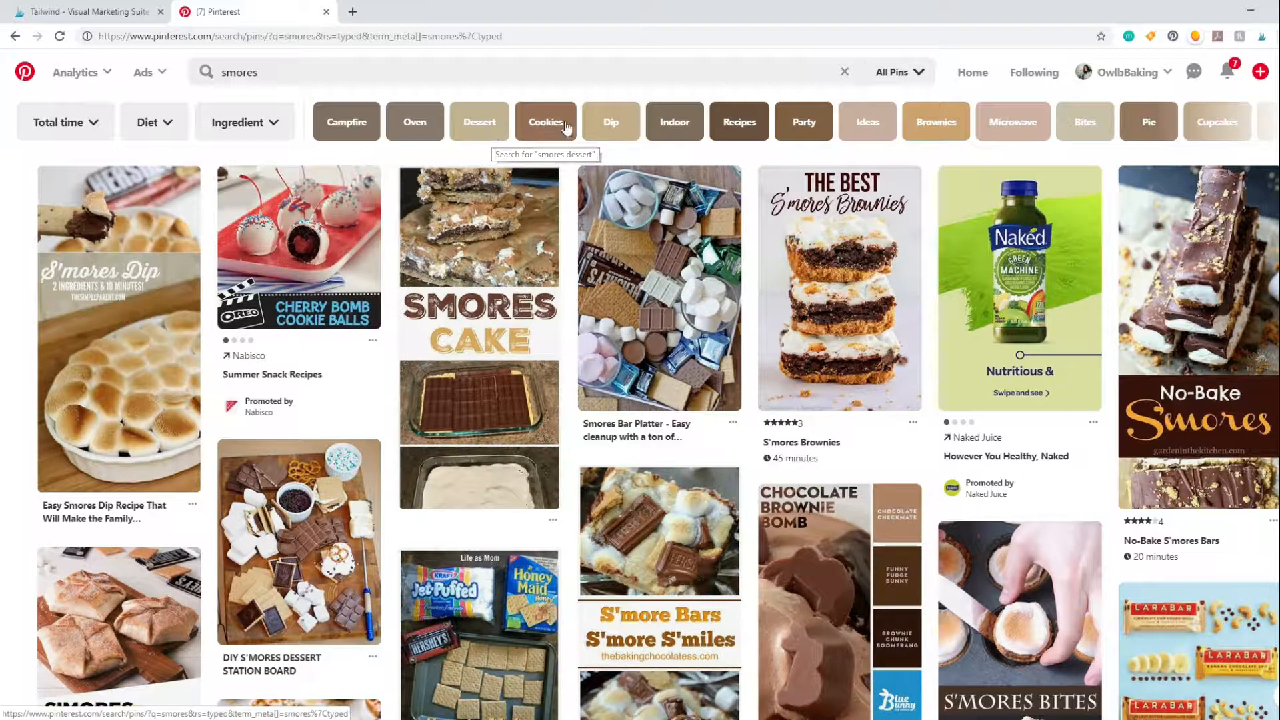
click(558, 74)
click(558, 74)
click(701, 18)
click(2, 168)
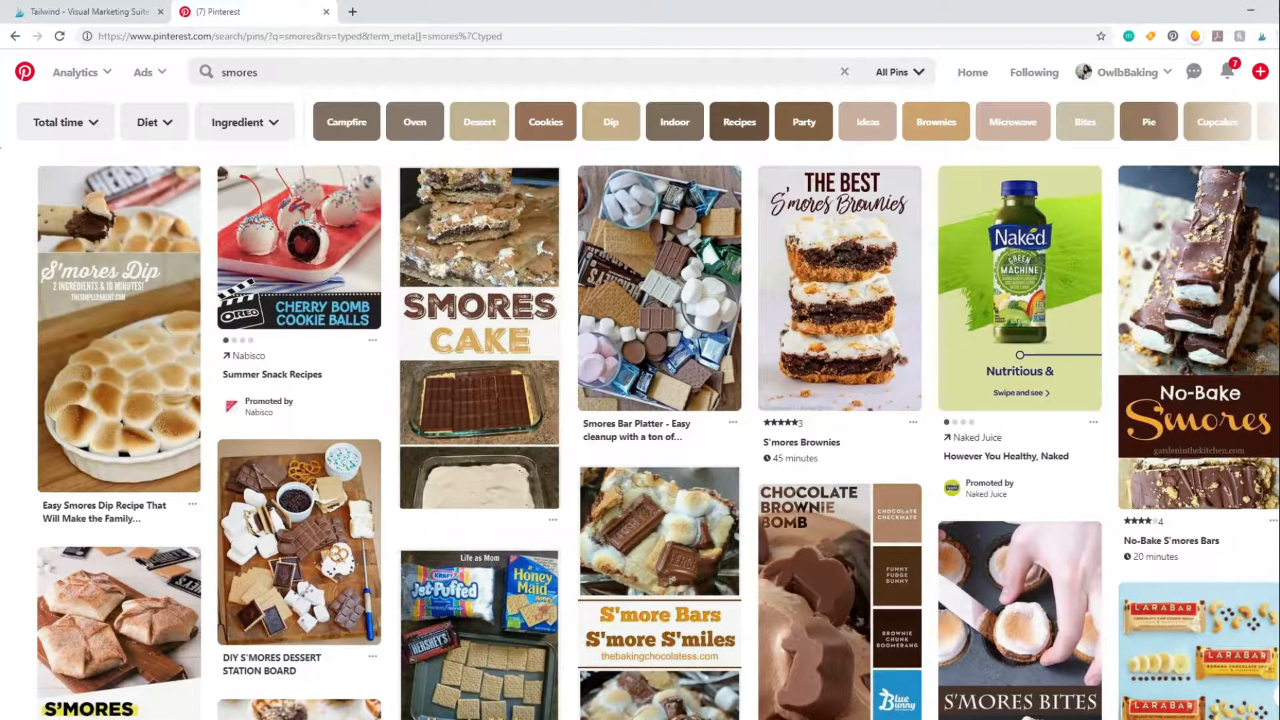
- Browse far down the smores search results to examine the available recipe pins, and return to the beginning
scroll(3, 333, down, 15)
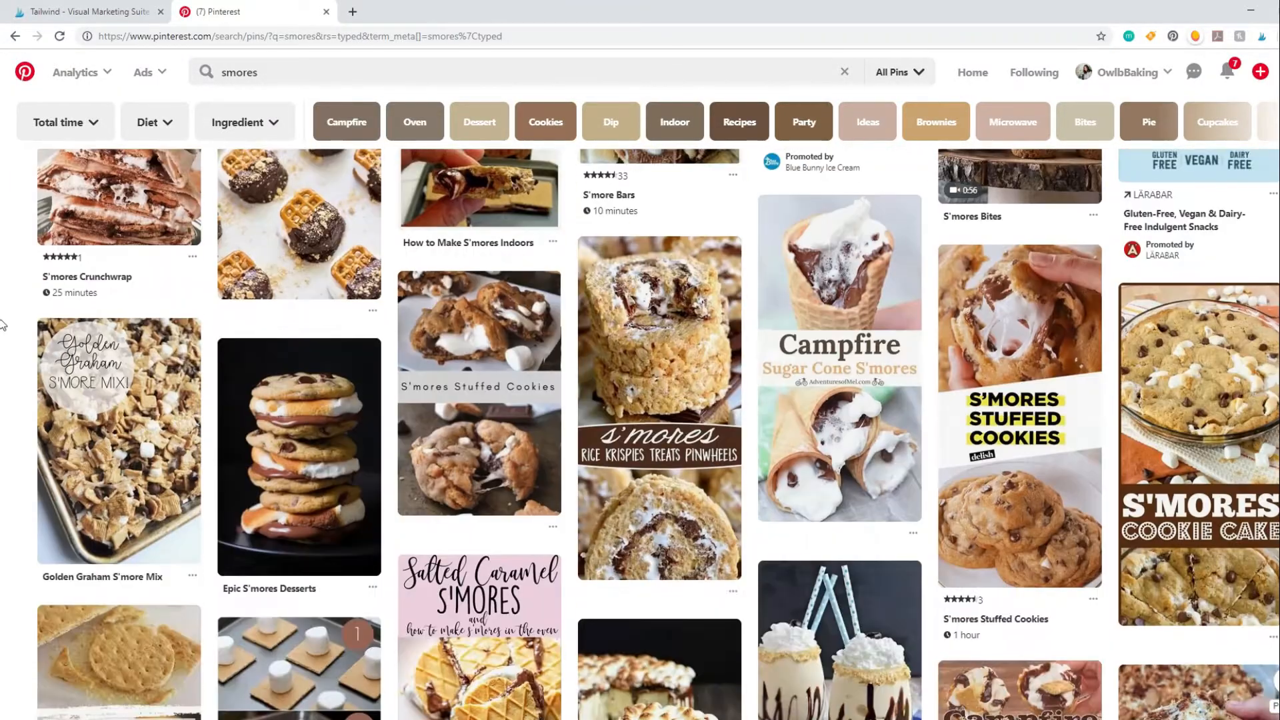
scroll(4, 333, down, 20)
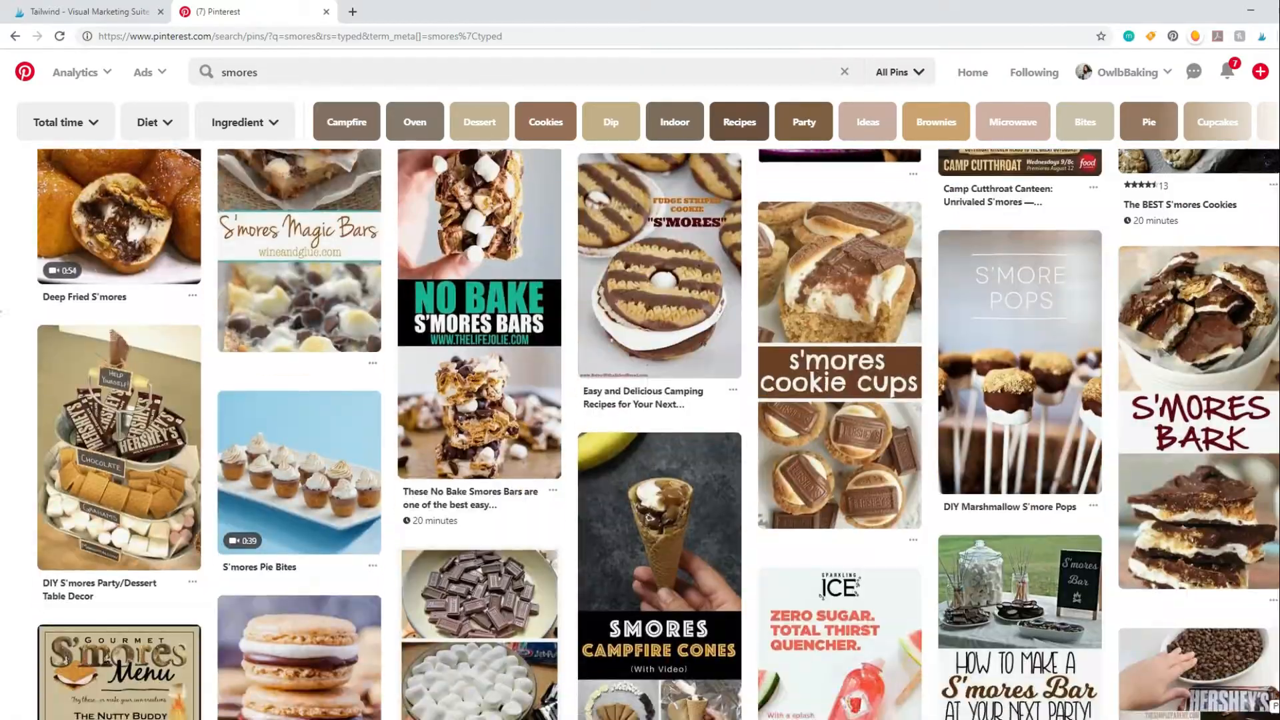
scroll(2, 265, down, 11)
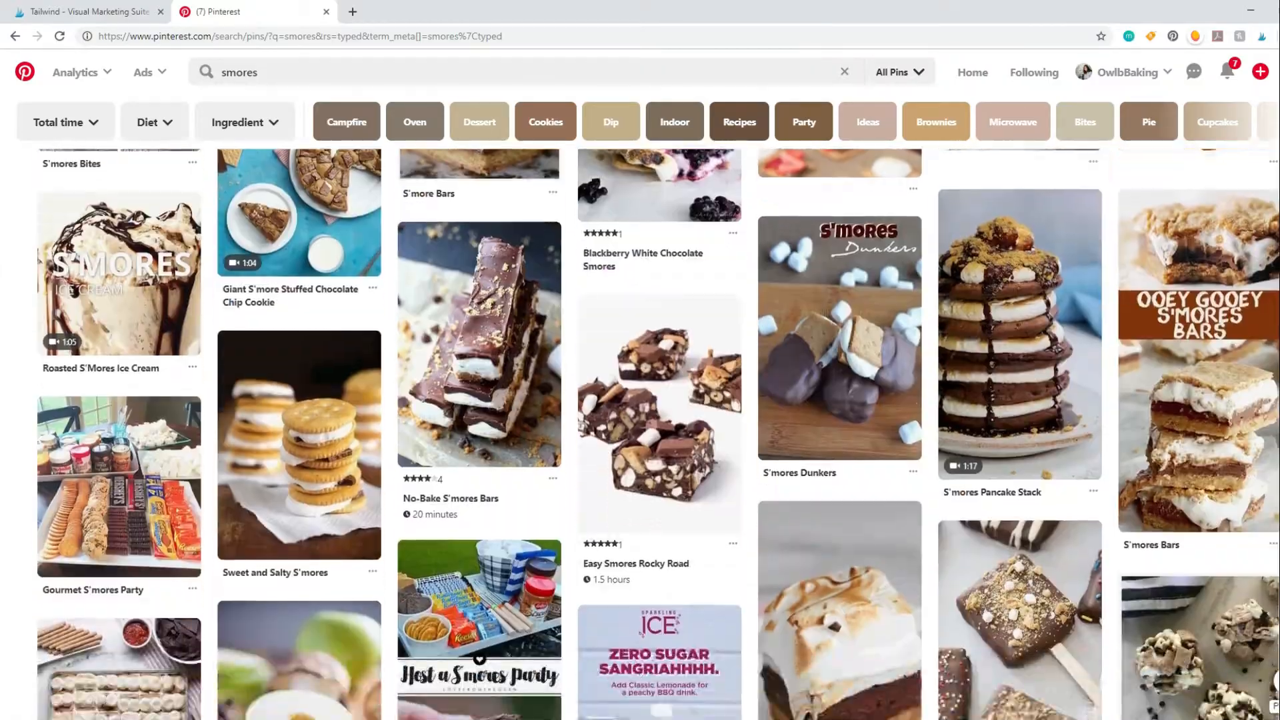
scroll(640, 433, down, 20)
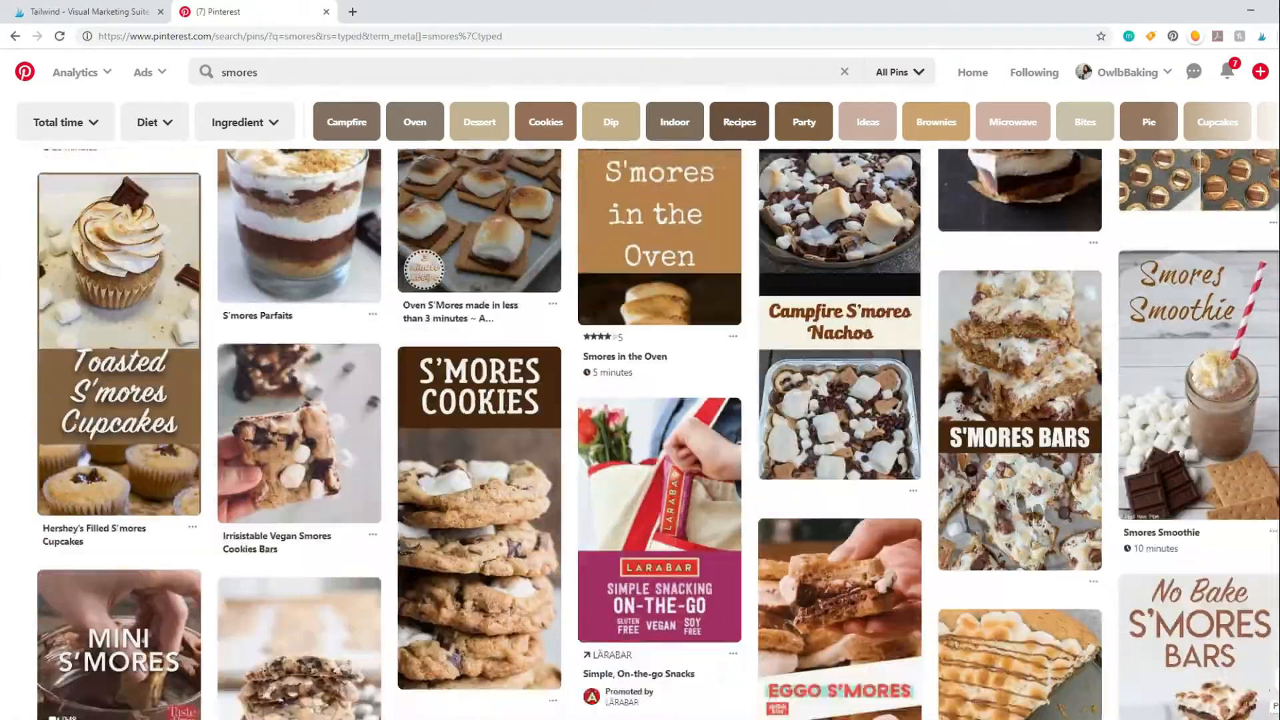
scroll(641, 433, down, 10)
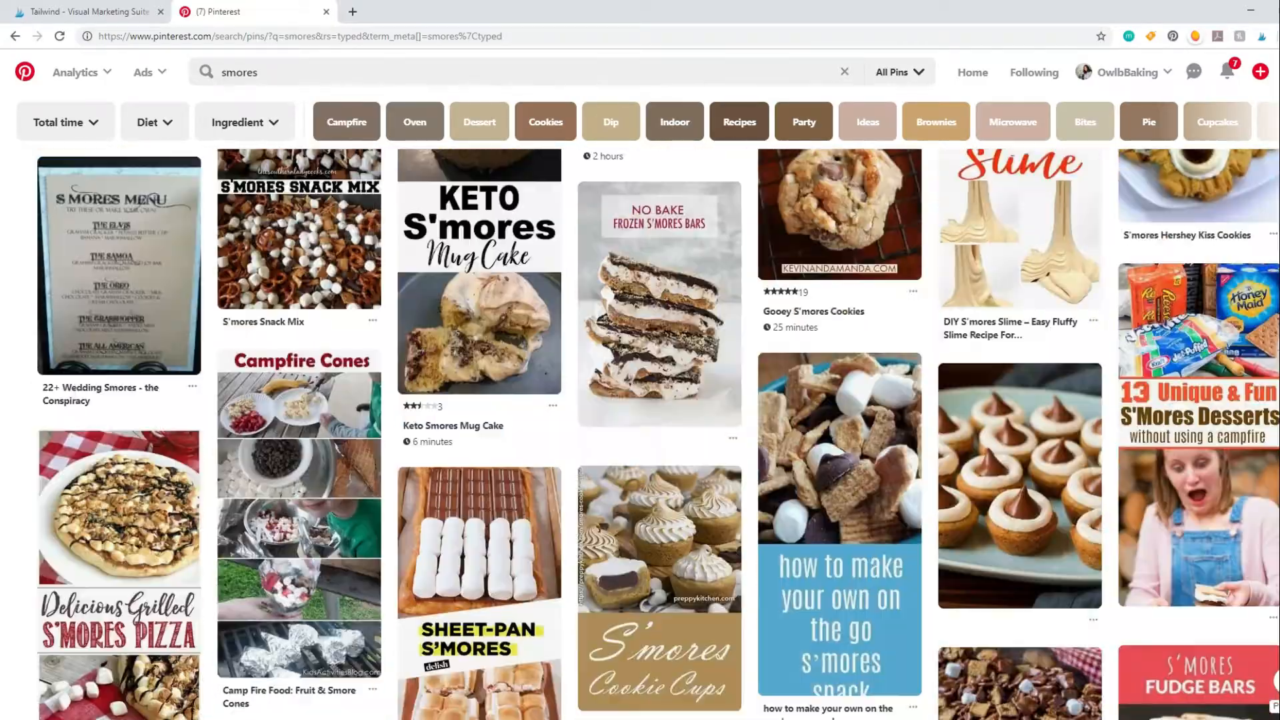
scroll(640, 434, down, 20)
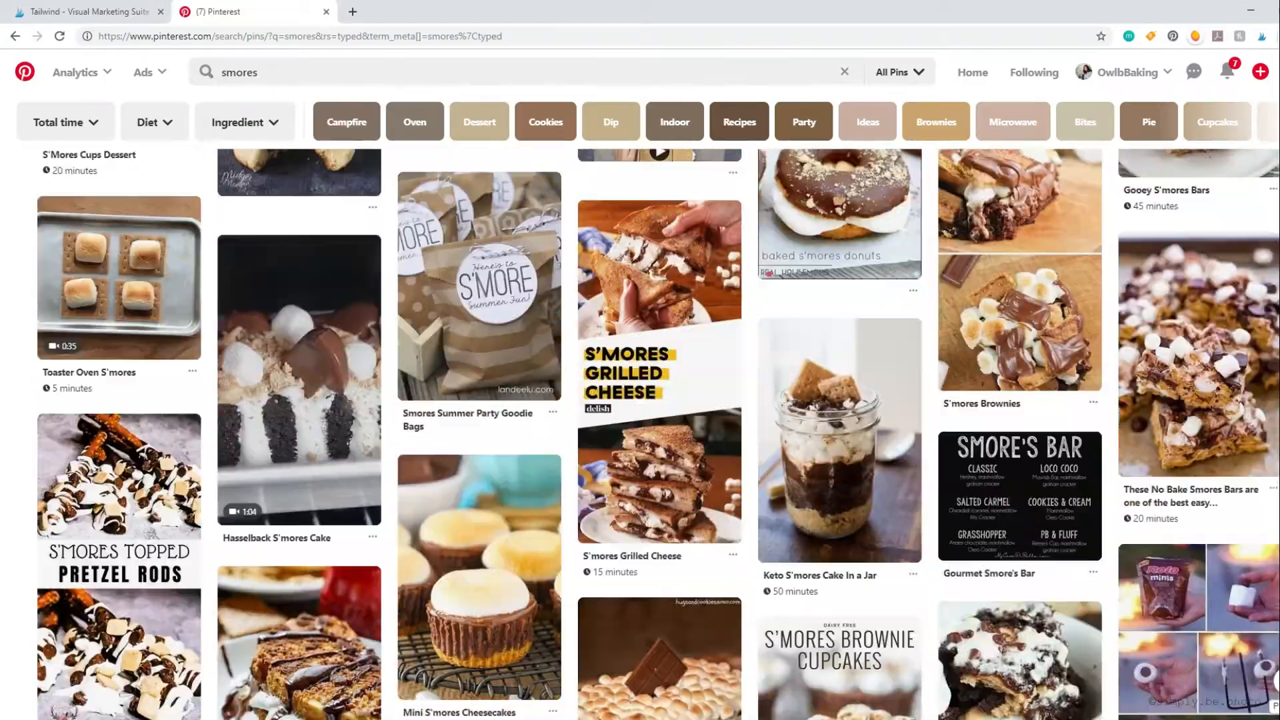
scroll(640, 434, down, 20)
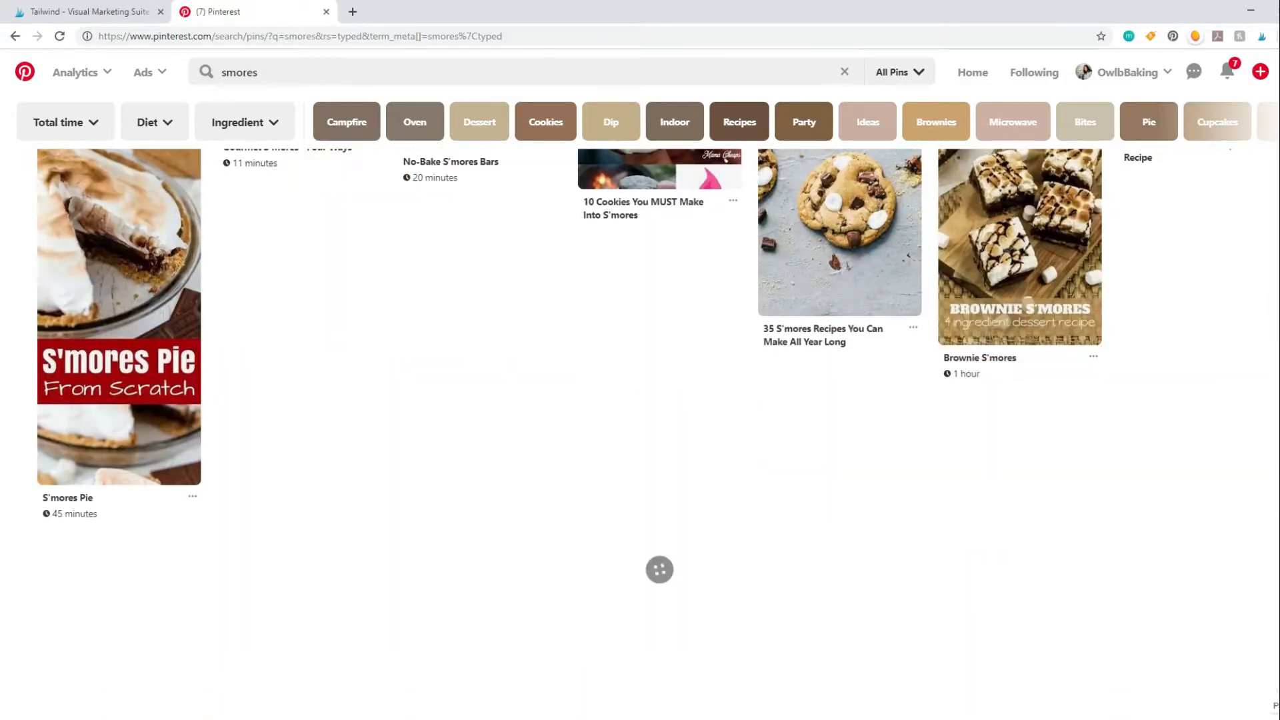
scroll(640, 433, down, 15)
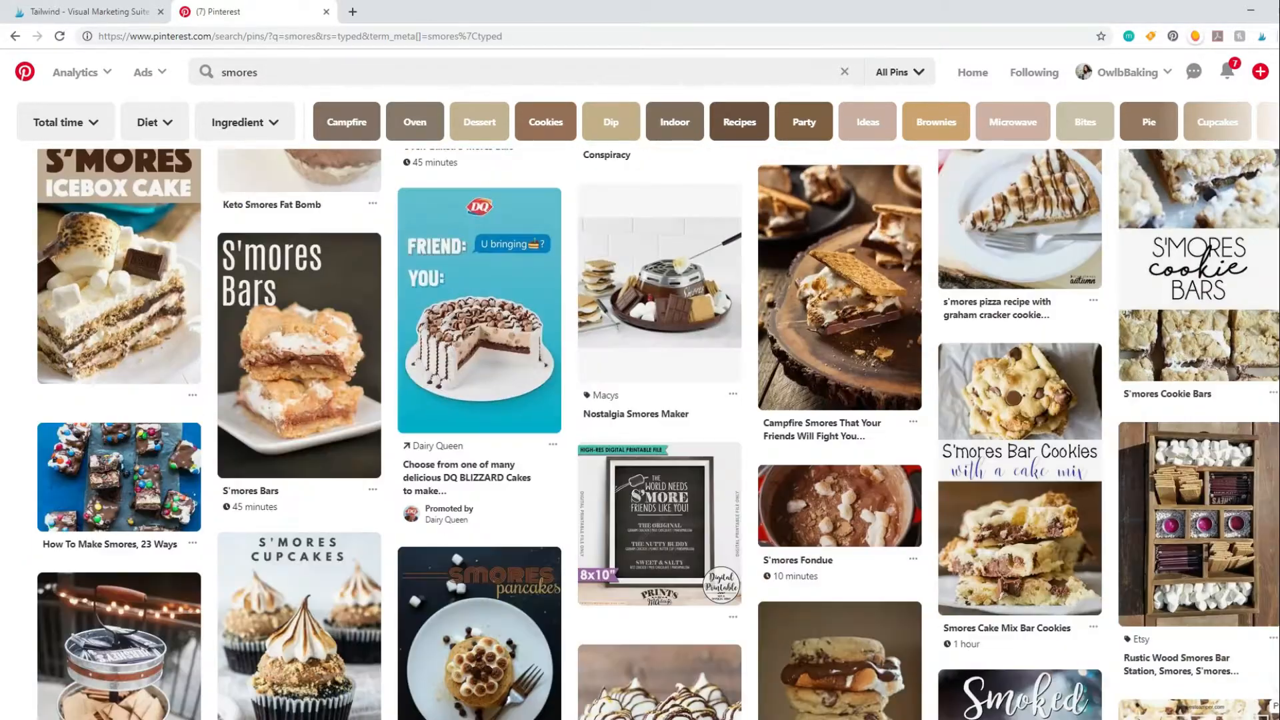
scroll(640, 434, down, 15)
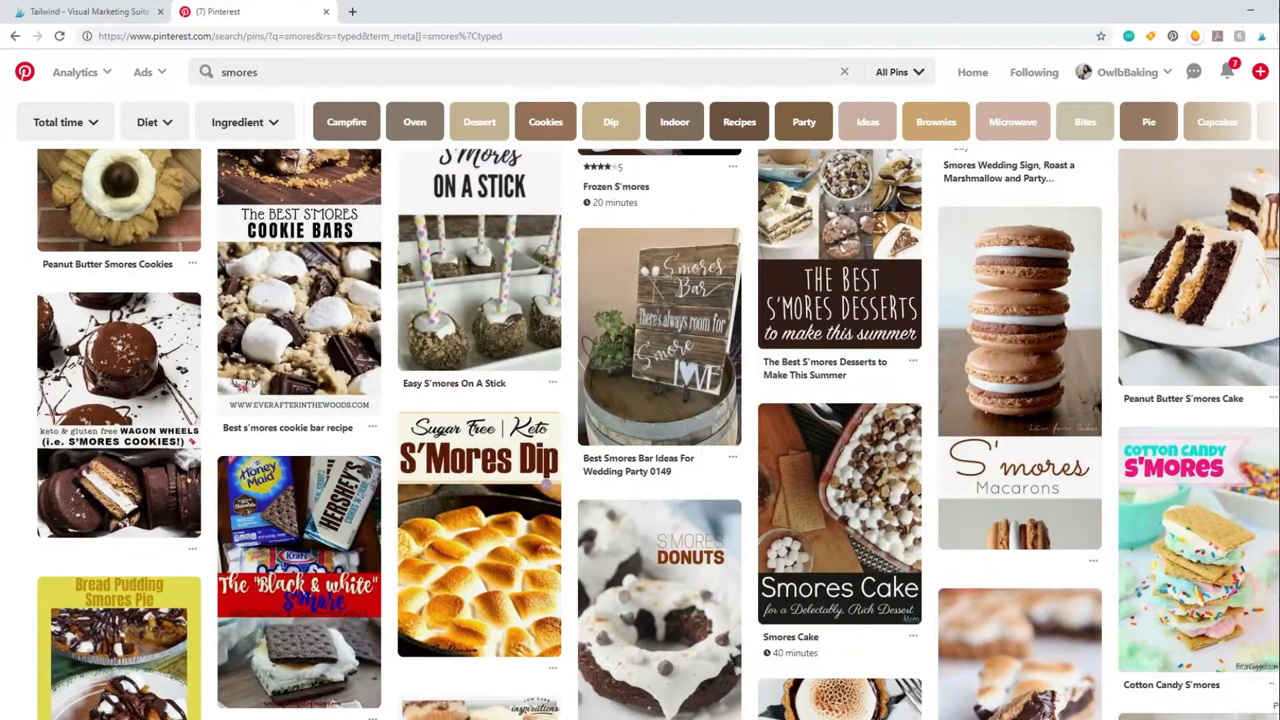
scroll(640, 434, down, 20)
scroll(641, 434, down, 20)
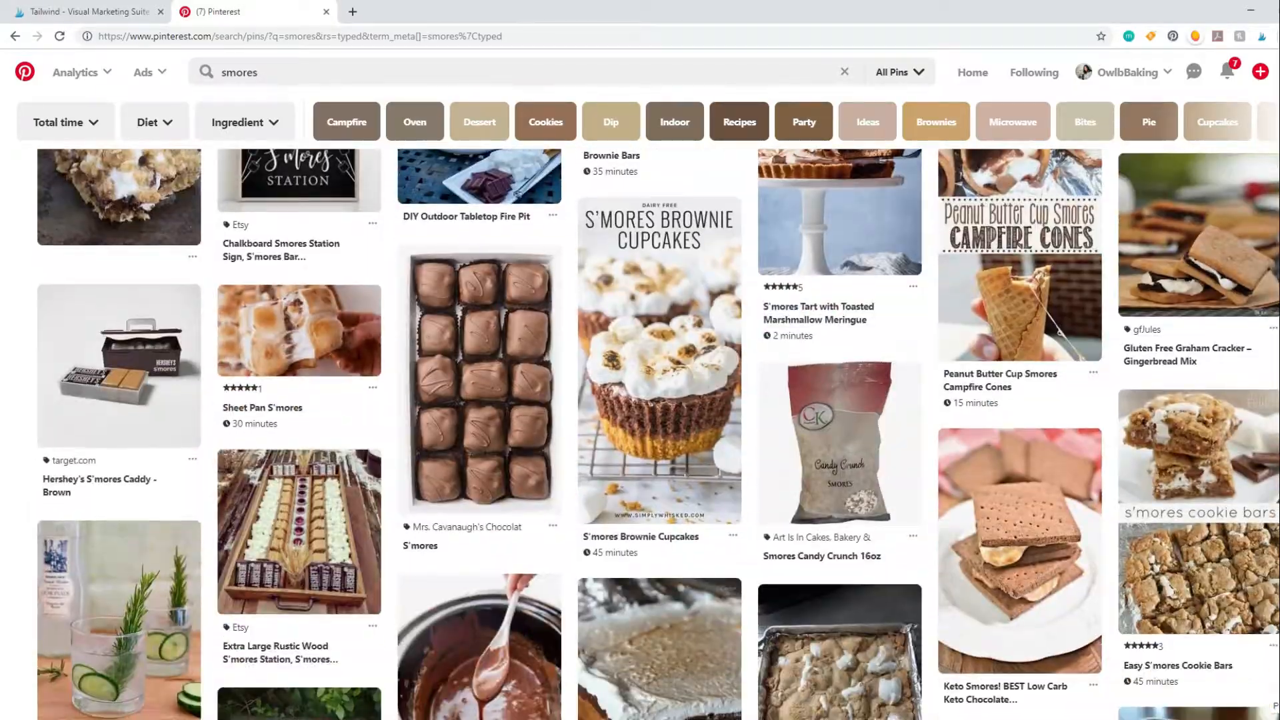
scroll(1197, 400, down, 20)
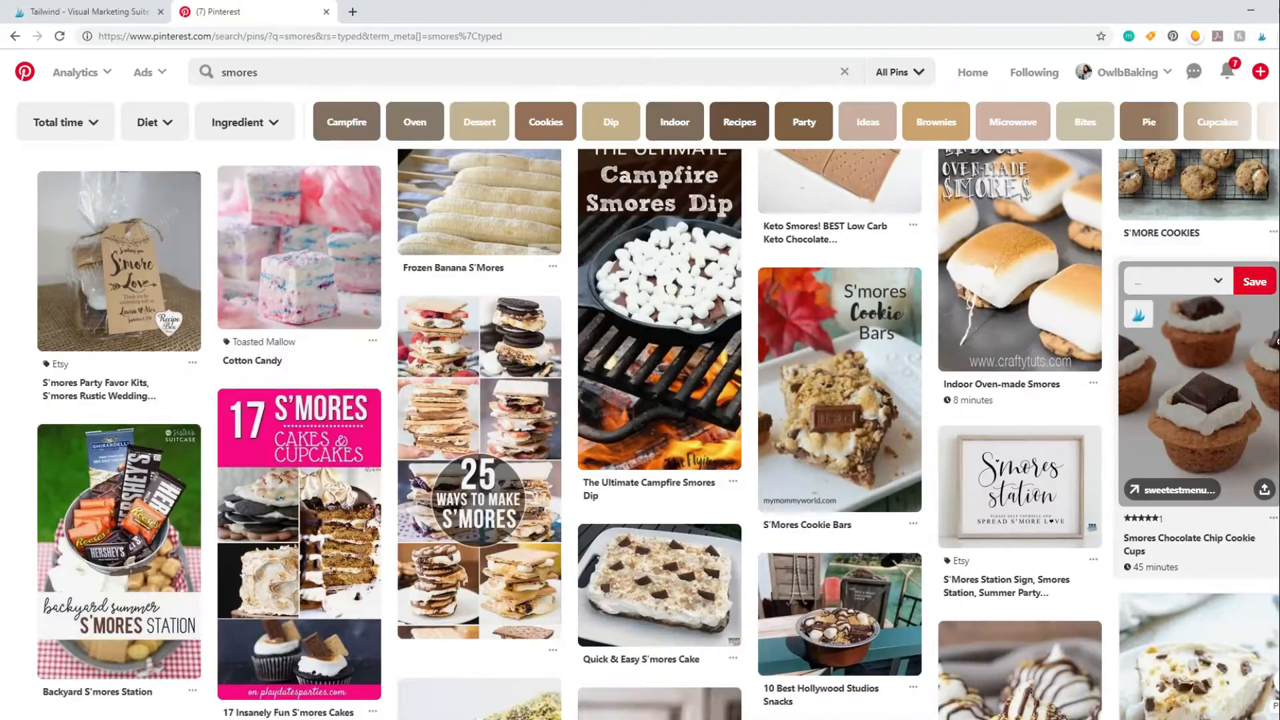
scroll(1276, 347, down, 20)
scroll(1276, 349, down, 15)
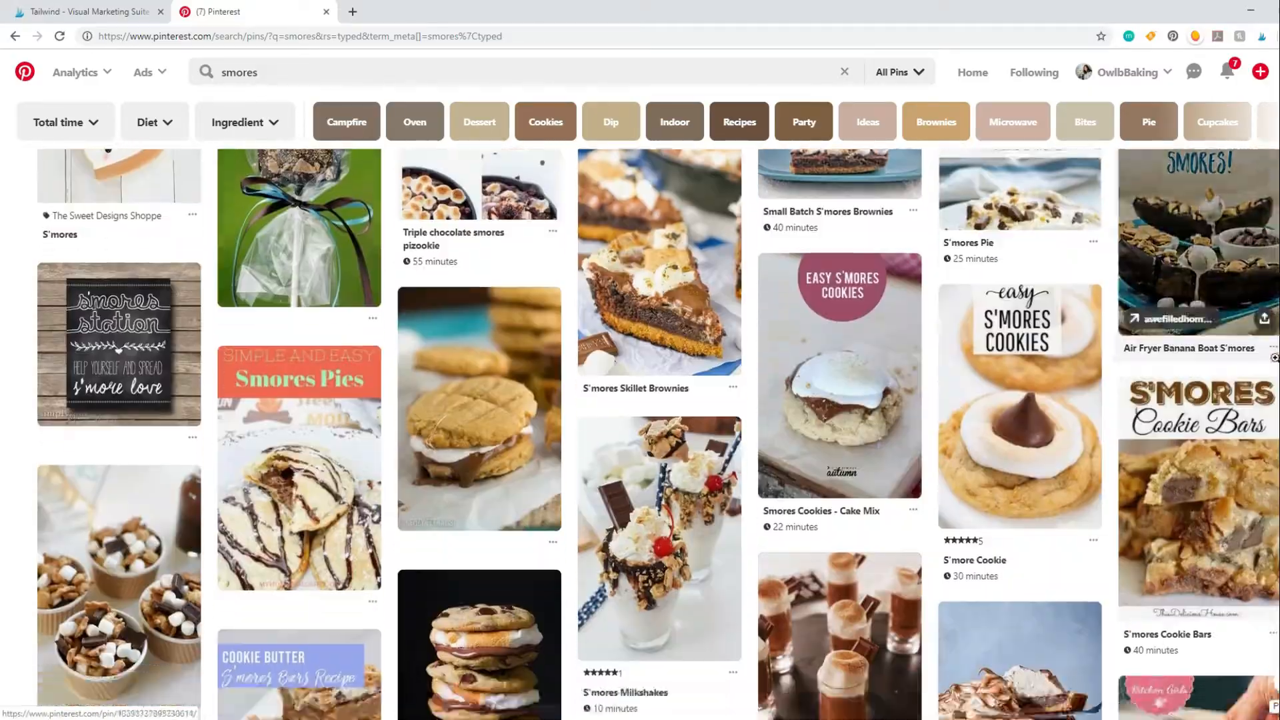
scroll(1275, 360, down, 4)
scroll(1276, 364, down, 5)
click(1275, 360)
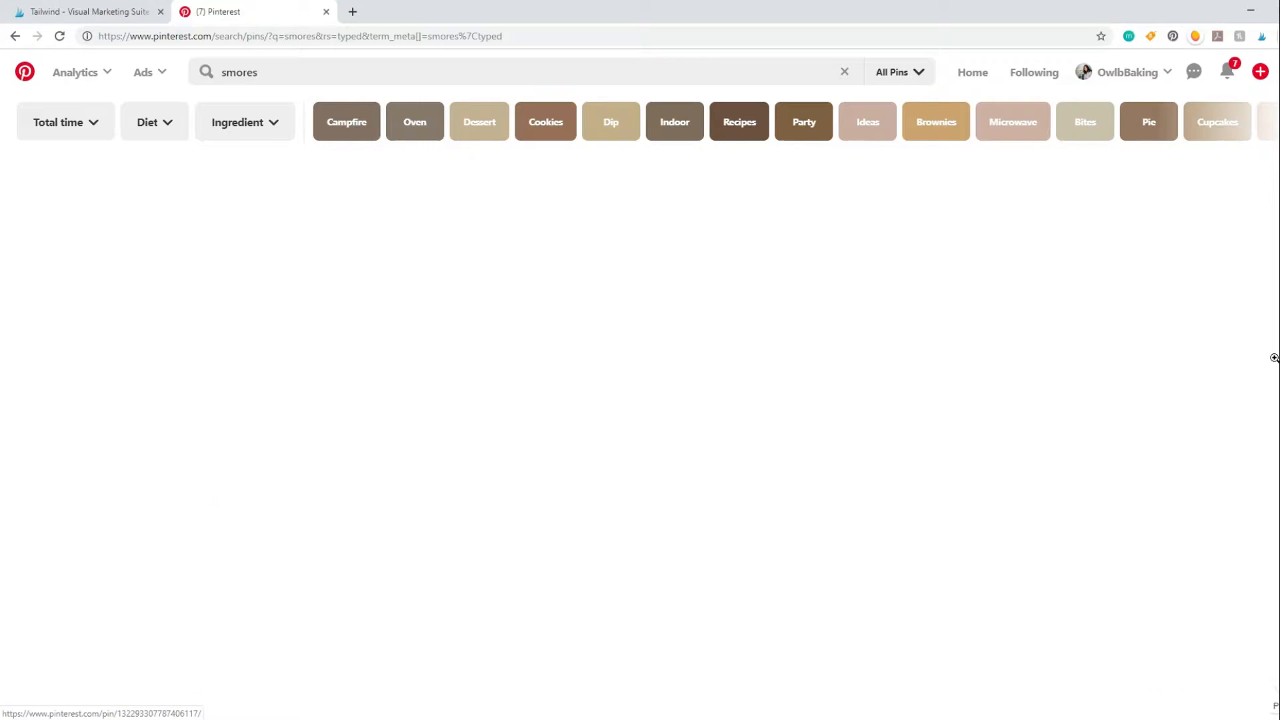
scroll(1270, 354, up, 7)
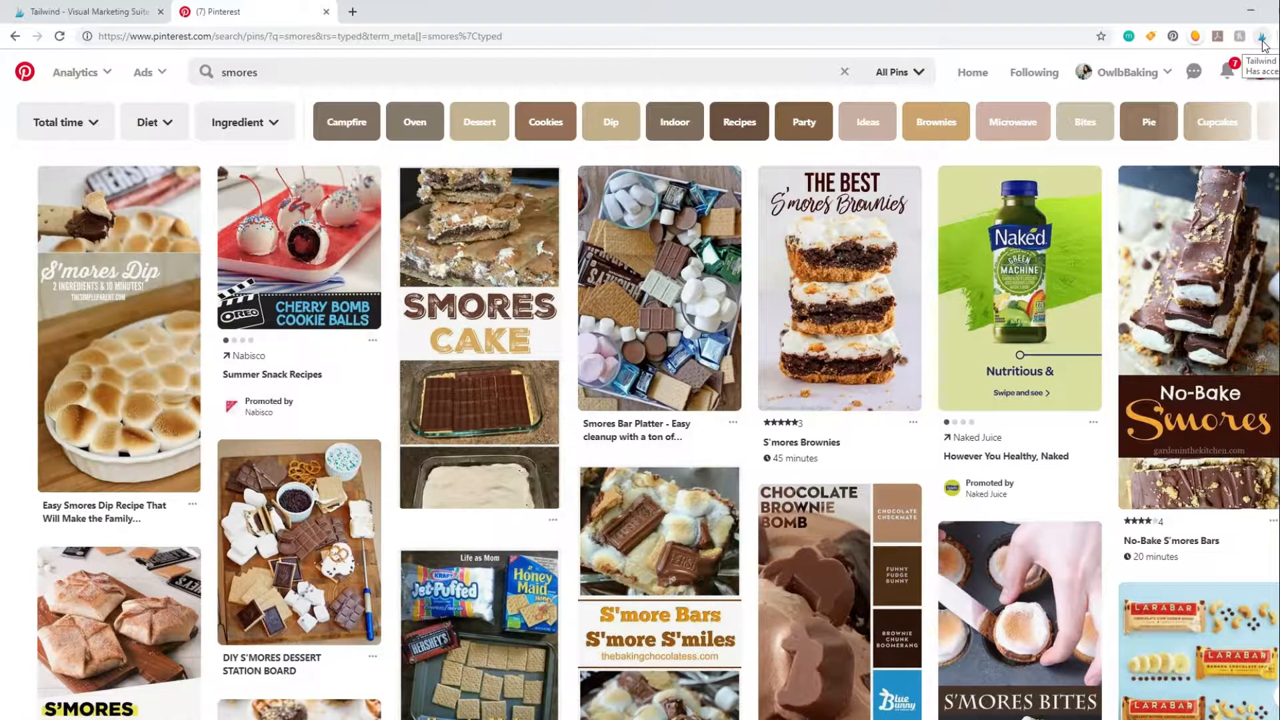
- Start the Tailwind extension and select the S'mores Dip, S'mores Chocolate Chip Cookies, Mini S'Mores Pies and No Bake S'mores Cheesecake pins for scheduling
click(1262, 40)
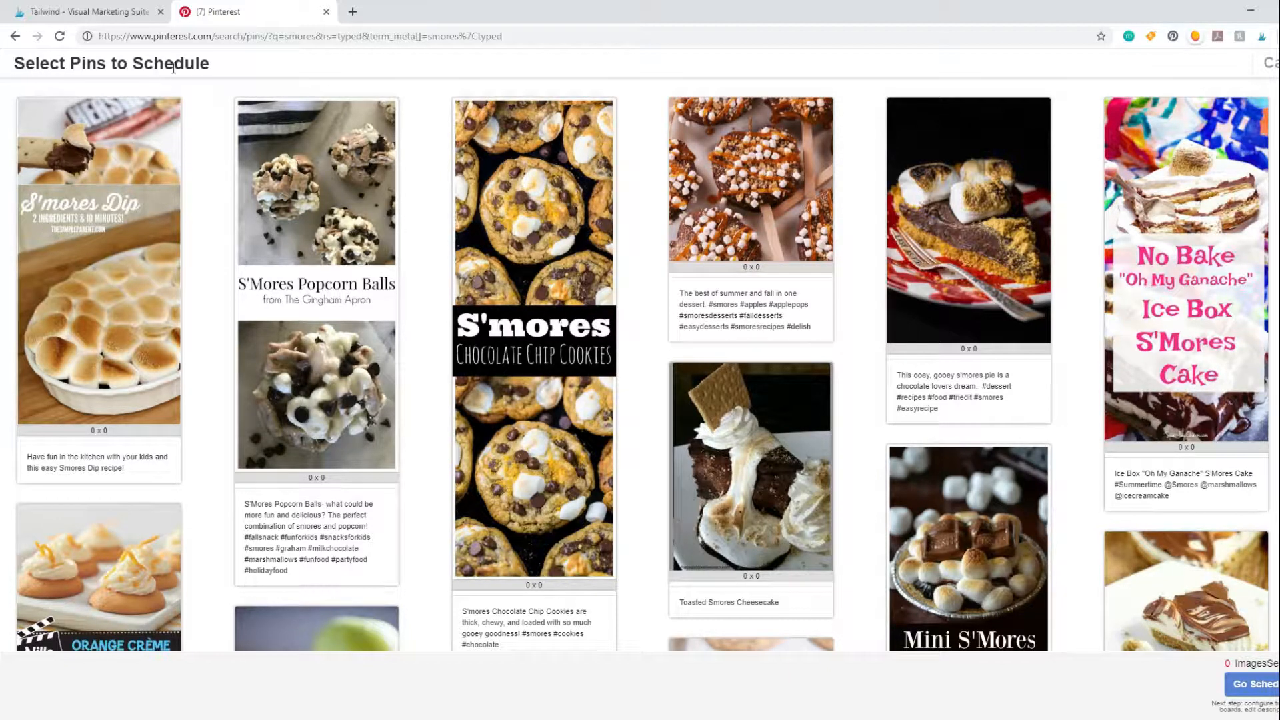
click(160, 194)
click(502, 310)
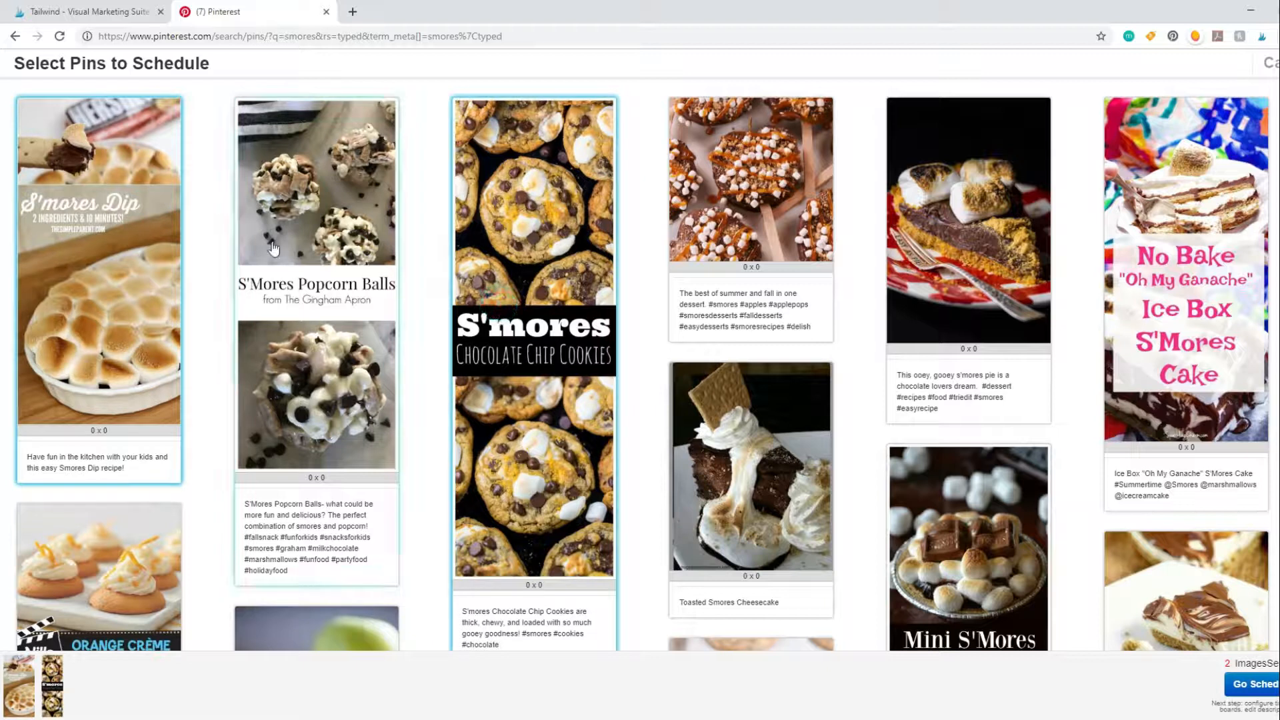
scroll(332, 287, down, 5)
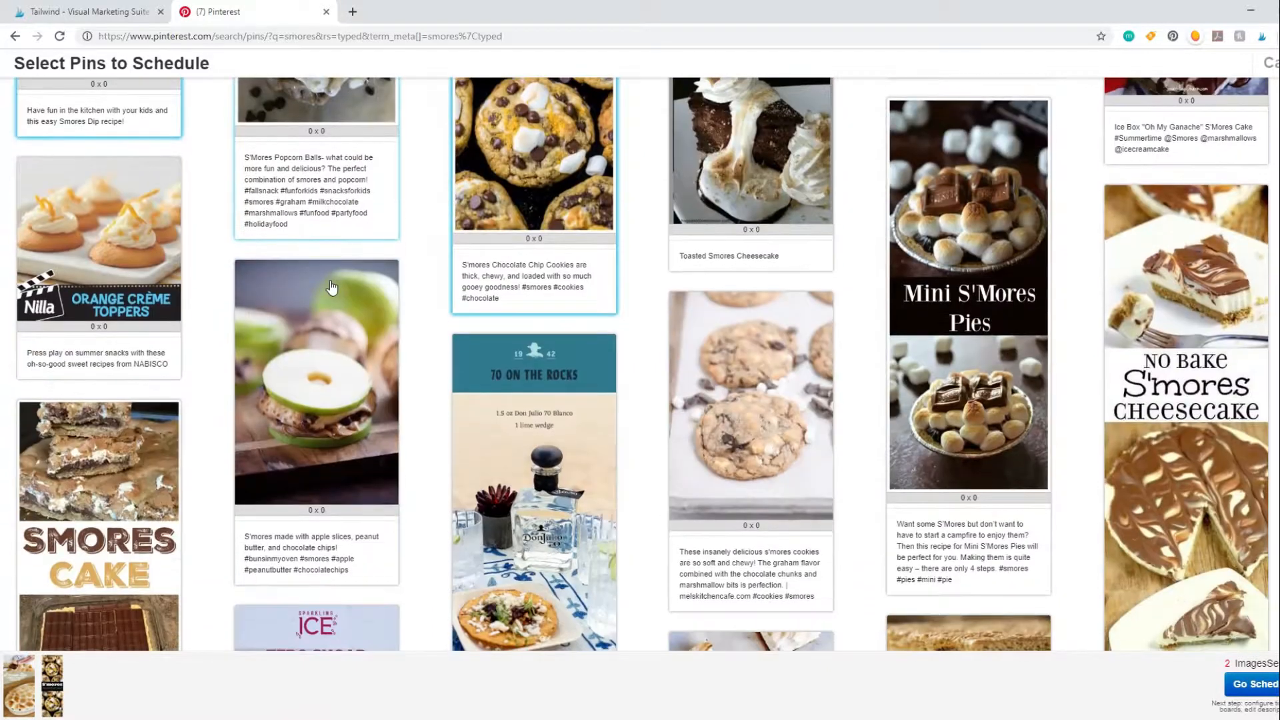
click(994, 353)
click(1200, 403)
- Add the Smores Cake and Gooey S'mores Cookie Bars pins to the scheduling selection
scroll(1198, 448, down, 5)
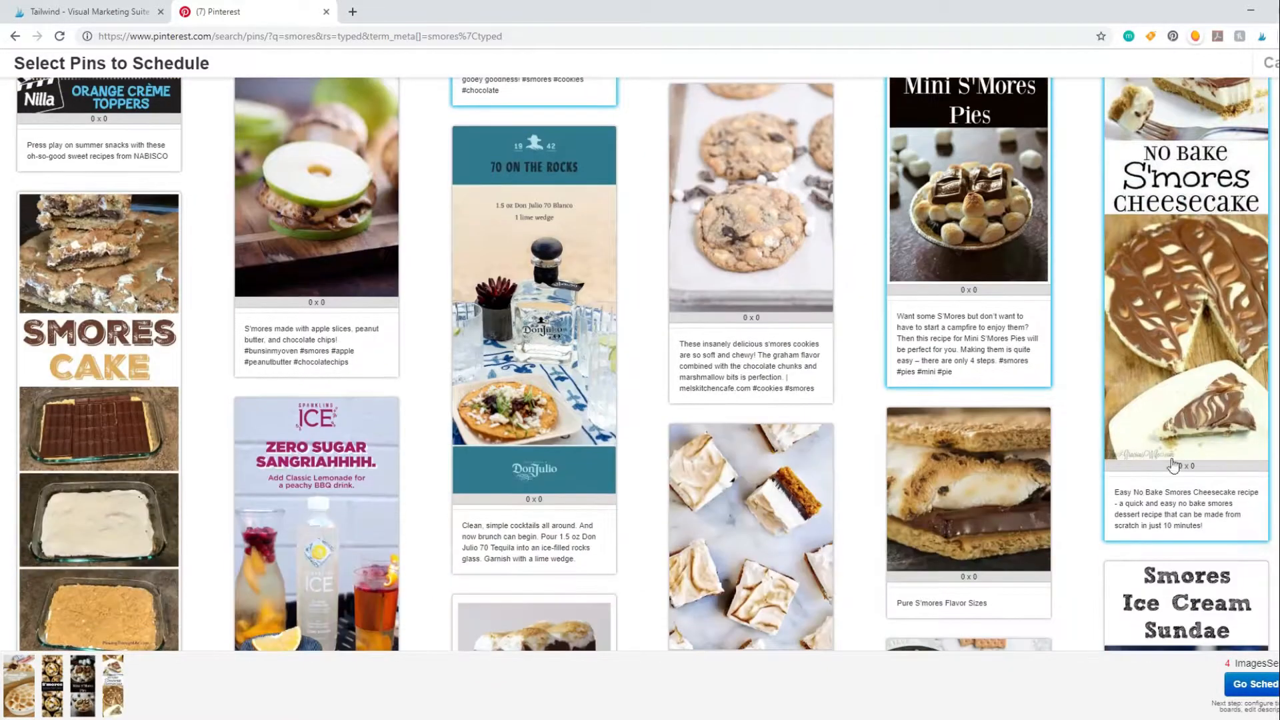
click(119, 329)
scroll(119, 330, down, 3)
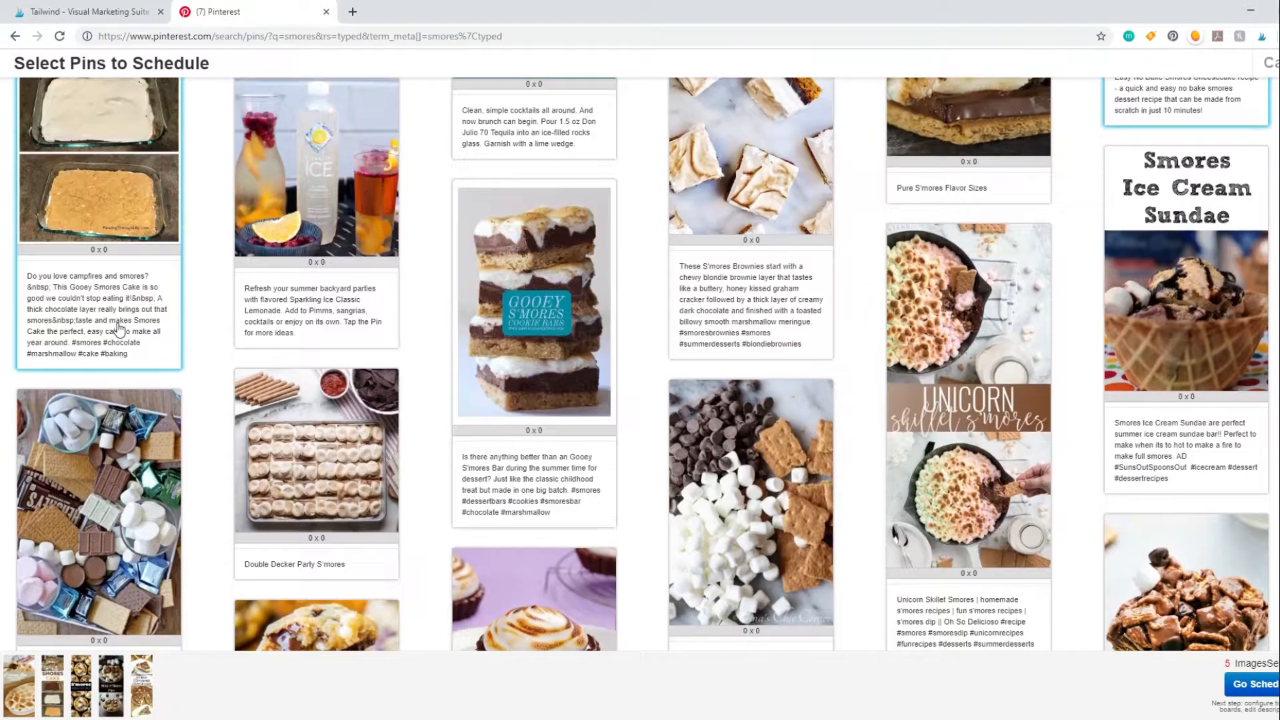
click(524, 334)
- Add the Soft & Chewy Smores Cookies, The Best S'mores Brownies, Peanut Butter Cup Chocolate Chip S'mores and no-bake S'mores Bars pins to the selection
scroll(523, 334, down, 6)
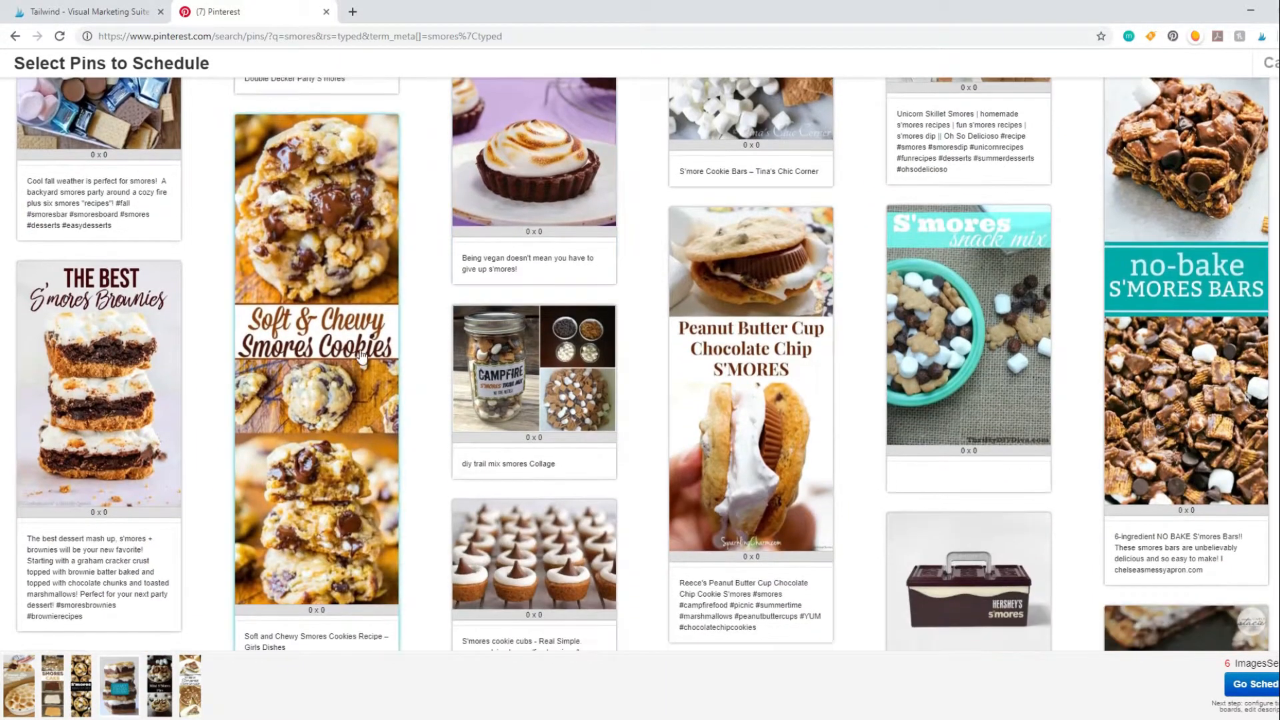
click(347, 344)
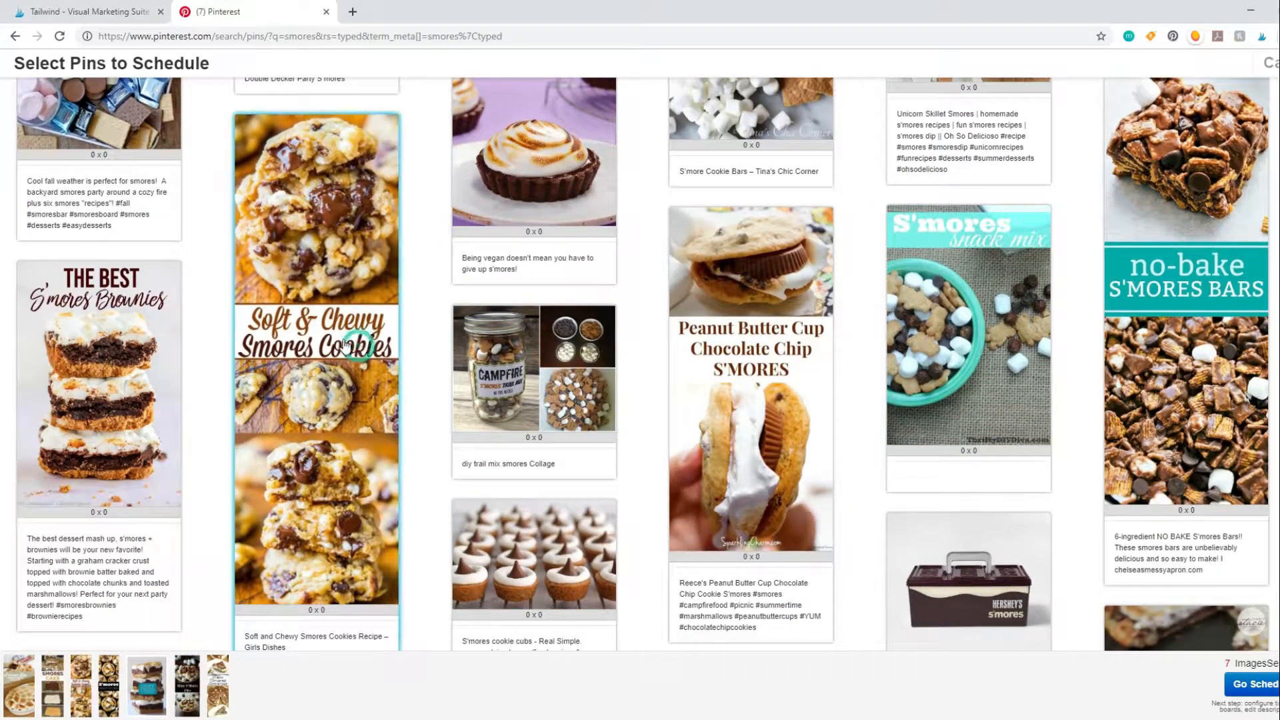
click(102, 321)
click(777, 372)
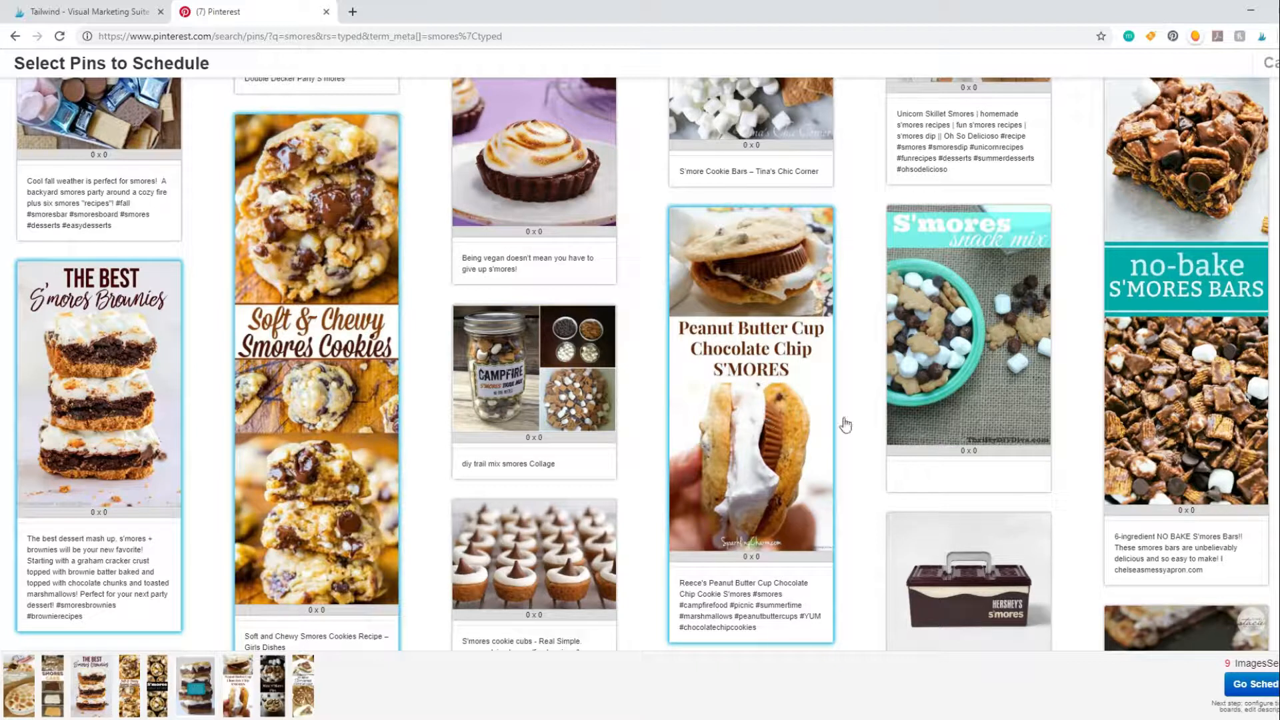
click(1155, 342)
- Add the gooey & fudgy S'mores Brownie Bars, Fluffy S'mores Dip, No-Bake S'mores and S'mores Cookie Bars pins to the selection
scroll(1064, 397, down, 10)
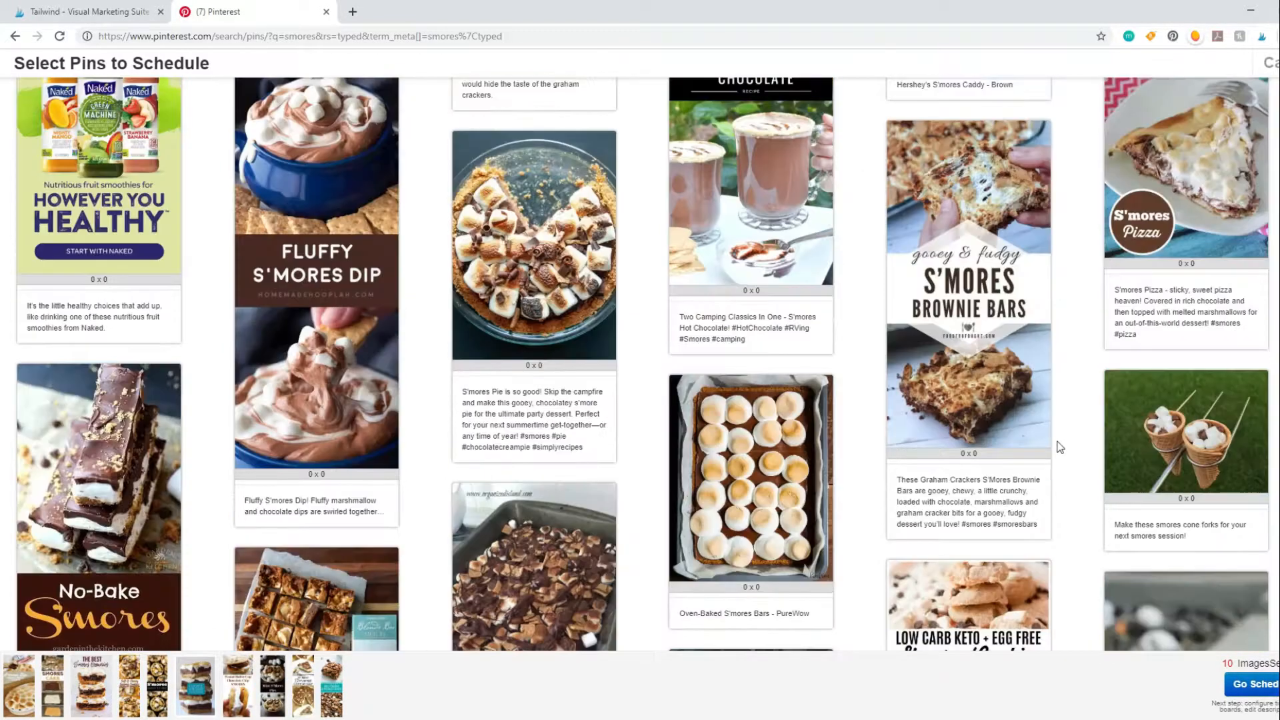
click(1008, 292)
click(322, 293)
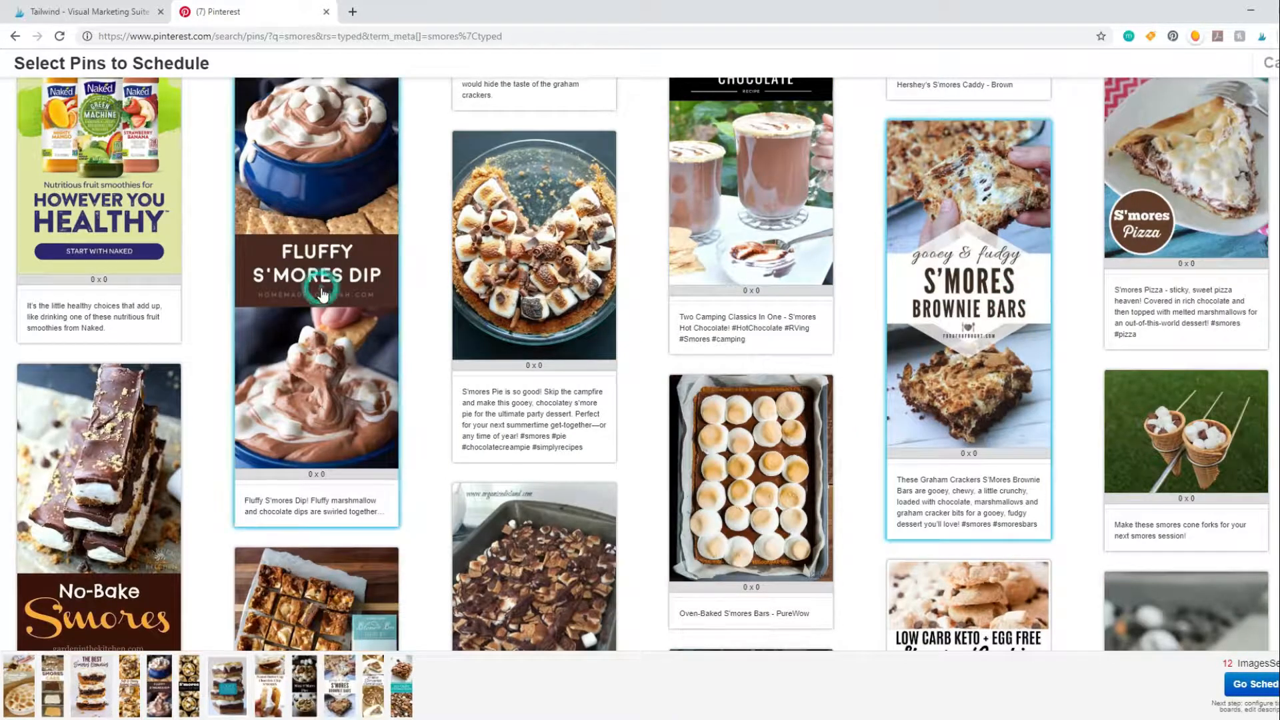
scroll(117, 352, down, 3)
click(117, 352)
scroll(851, 329, down, 6)
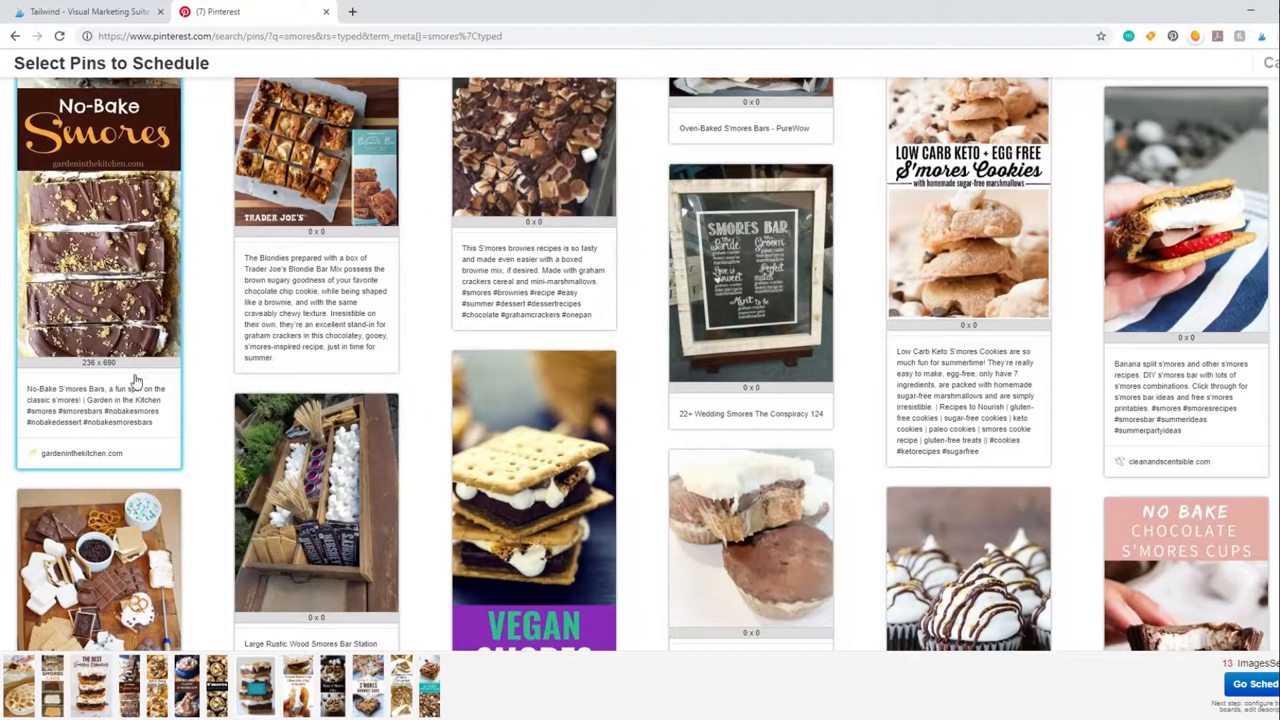
scroll(839, 398, down, 2)
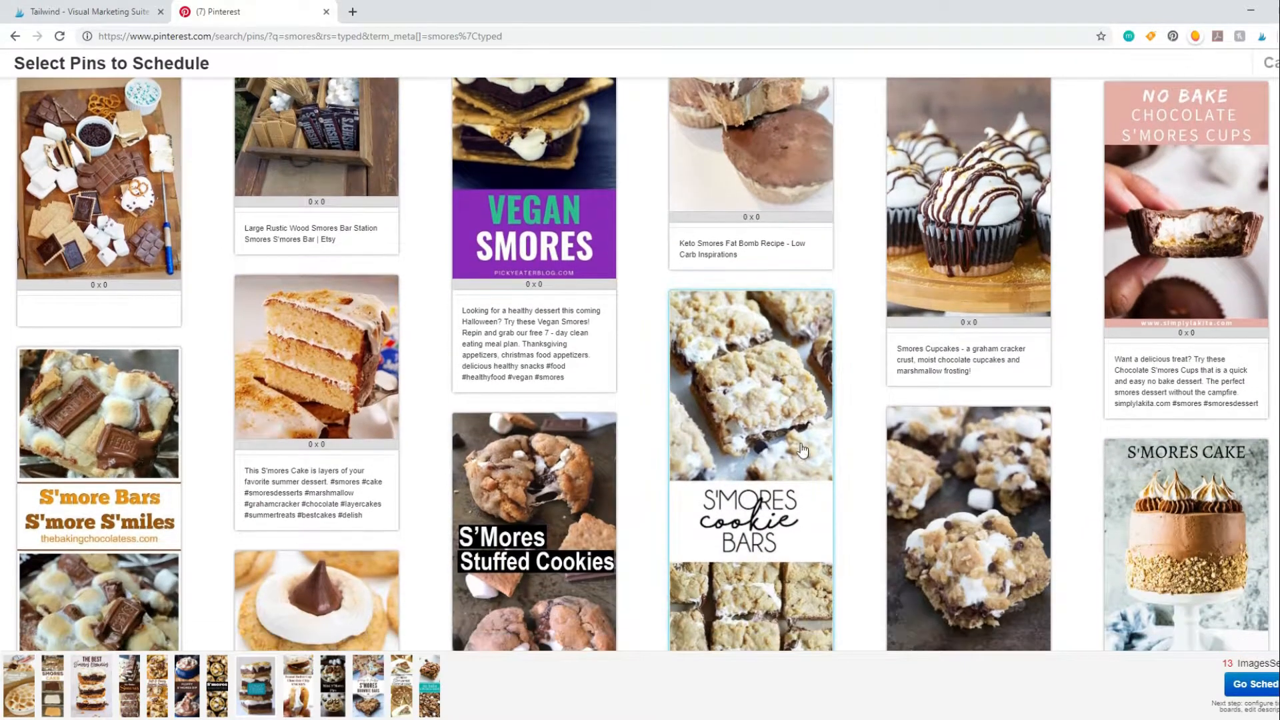
click(767, 447)
scroll(767, 440, down, 3)
scroll(1125, 408, down, 2)
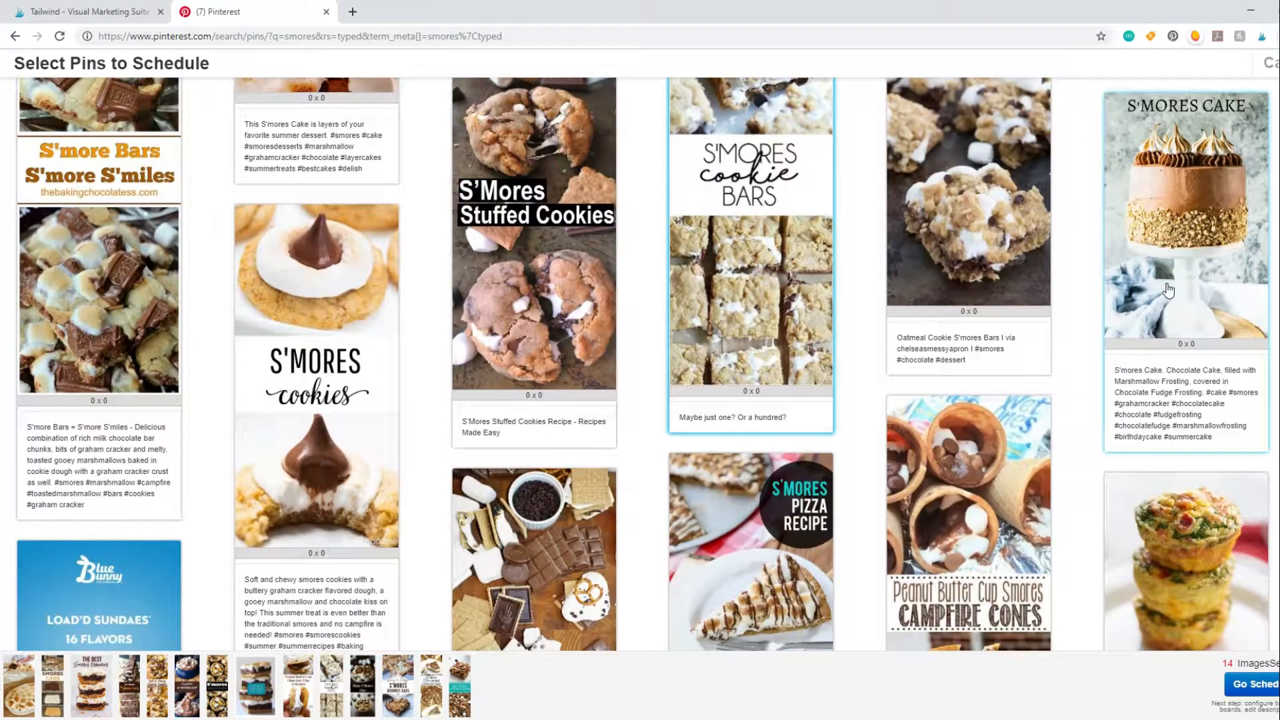
- Add the S'mores Cake, S'mores Cookies and Peanut Butter Cup Smores Campfire Cones pins to the scheduling selection
click(1167, 292)
scroll(635, 440, down, 3)
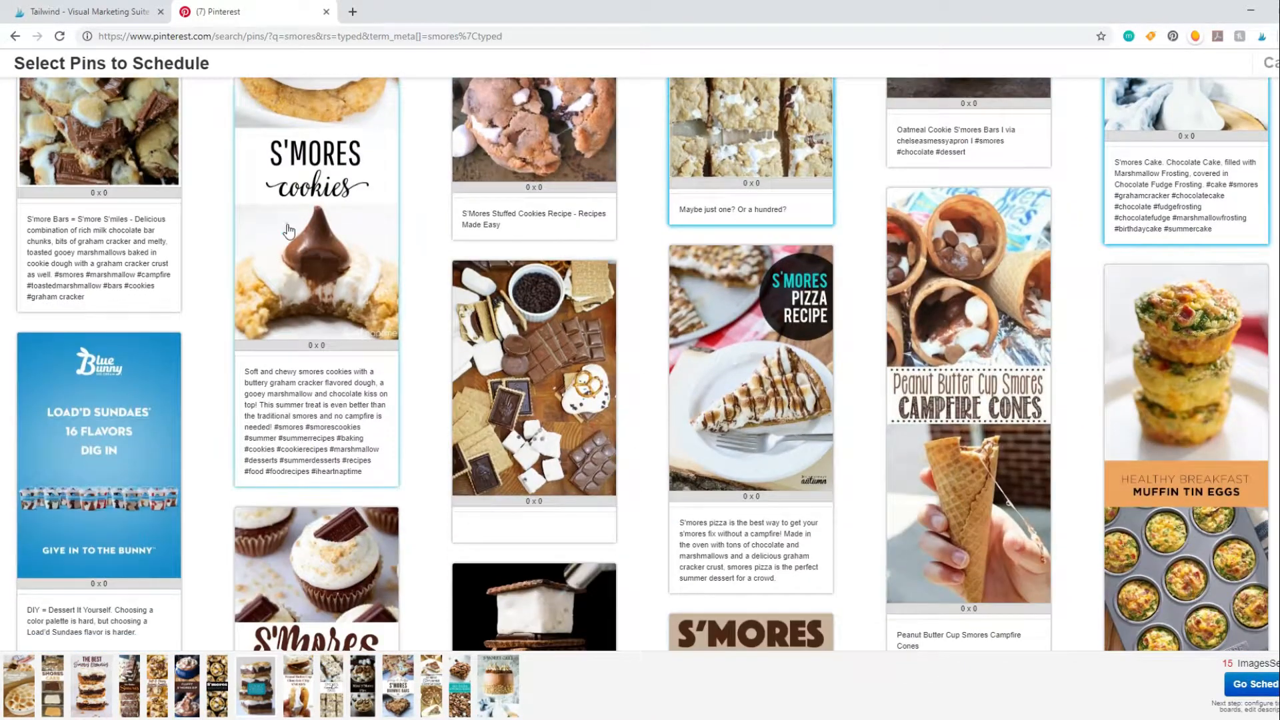
click(287, 246)
click(983, 441)
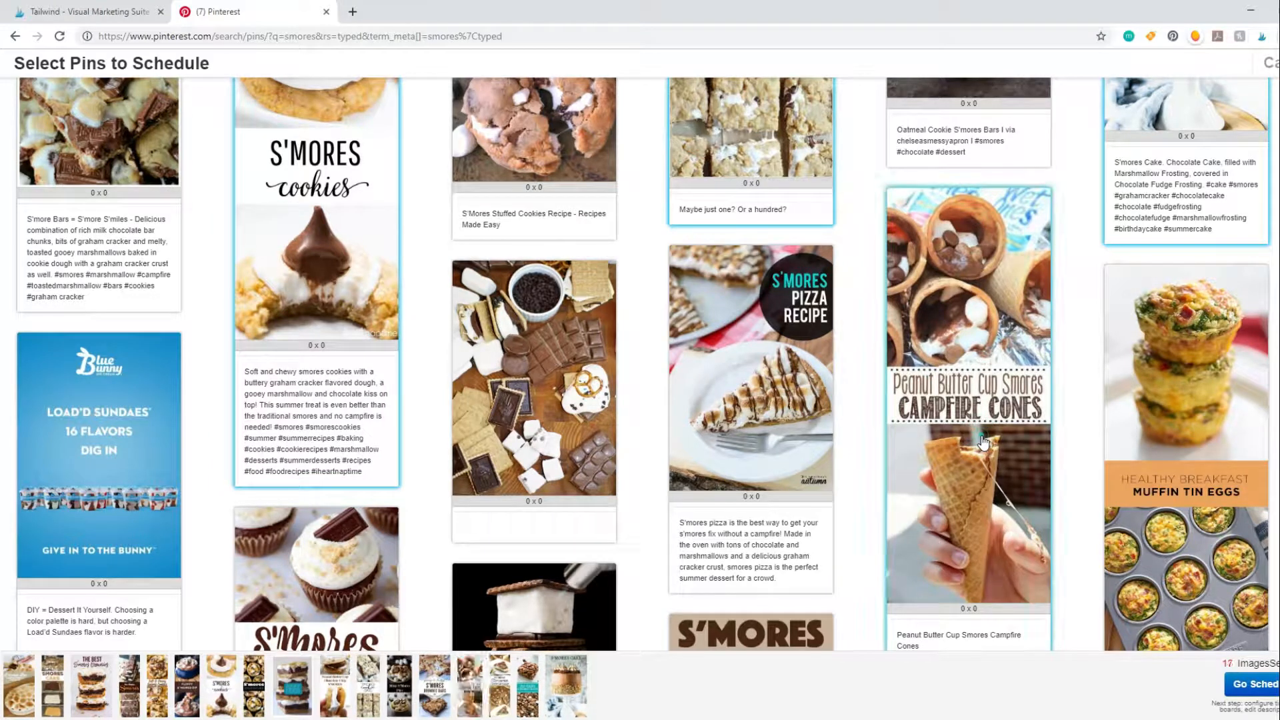
- Add the S'mores Cupcakes, S'mores Bites and S'mores Snack Mix pins to the scheduling selection
scroll(983, 441, down, 7)
click(297, 217)
click(121, 335)
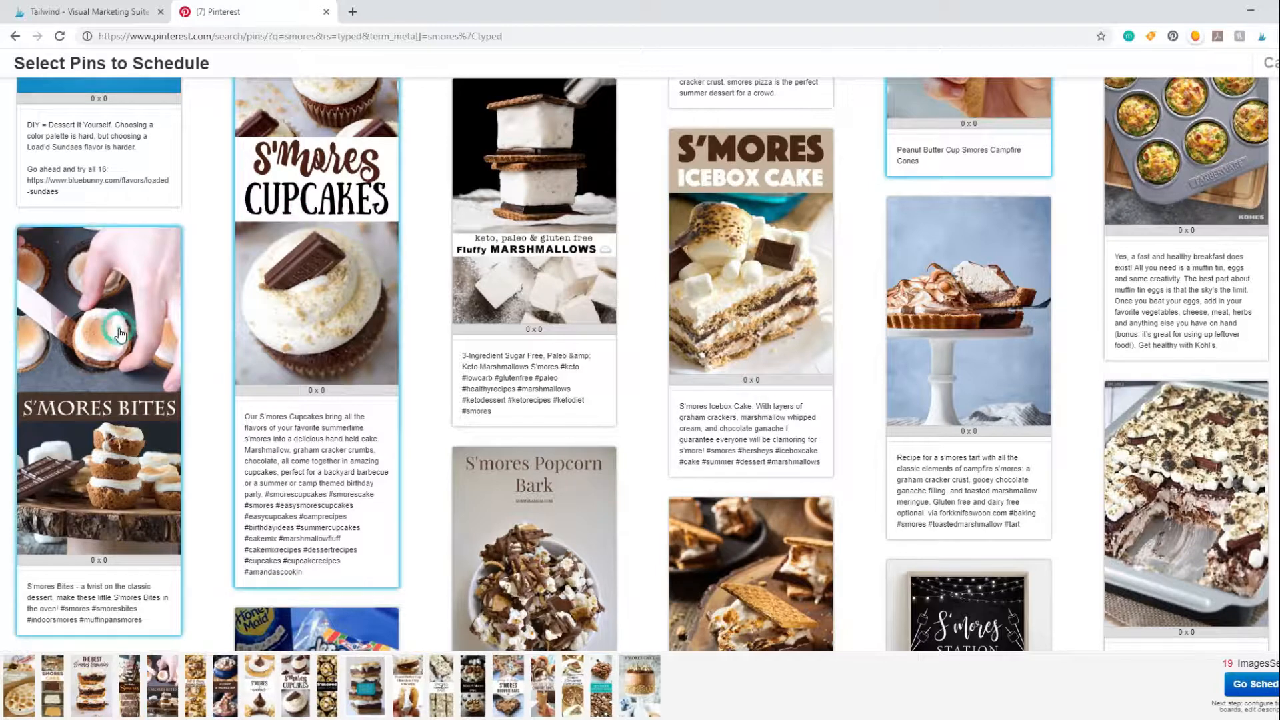
scroll(121, 334, down, 1)
scroll(120, 335, down, 8)
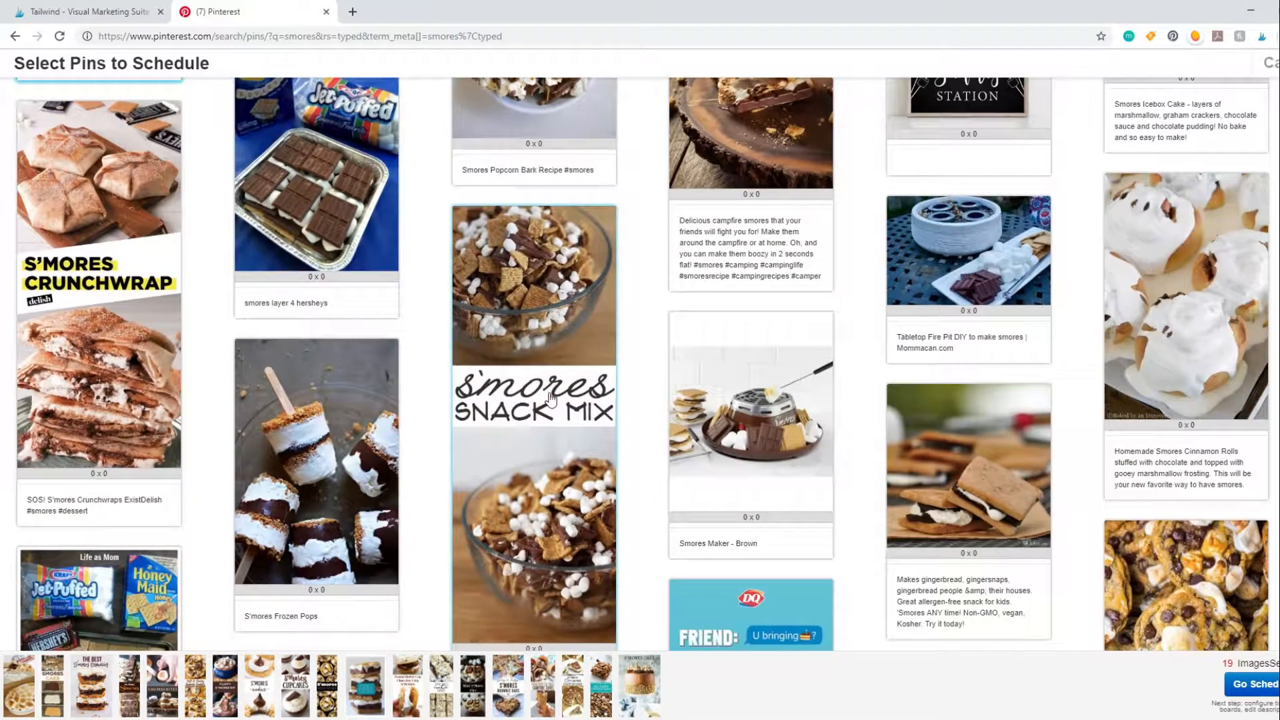
click(559, 390)
- Add the How to Make S'mores Indoors, S'mores Brownie Cupcakes and S'mores Bars pins to the scheduling selection
scroll(559, 390, down, 6)
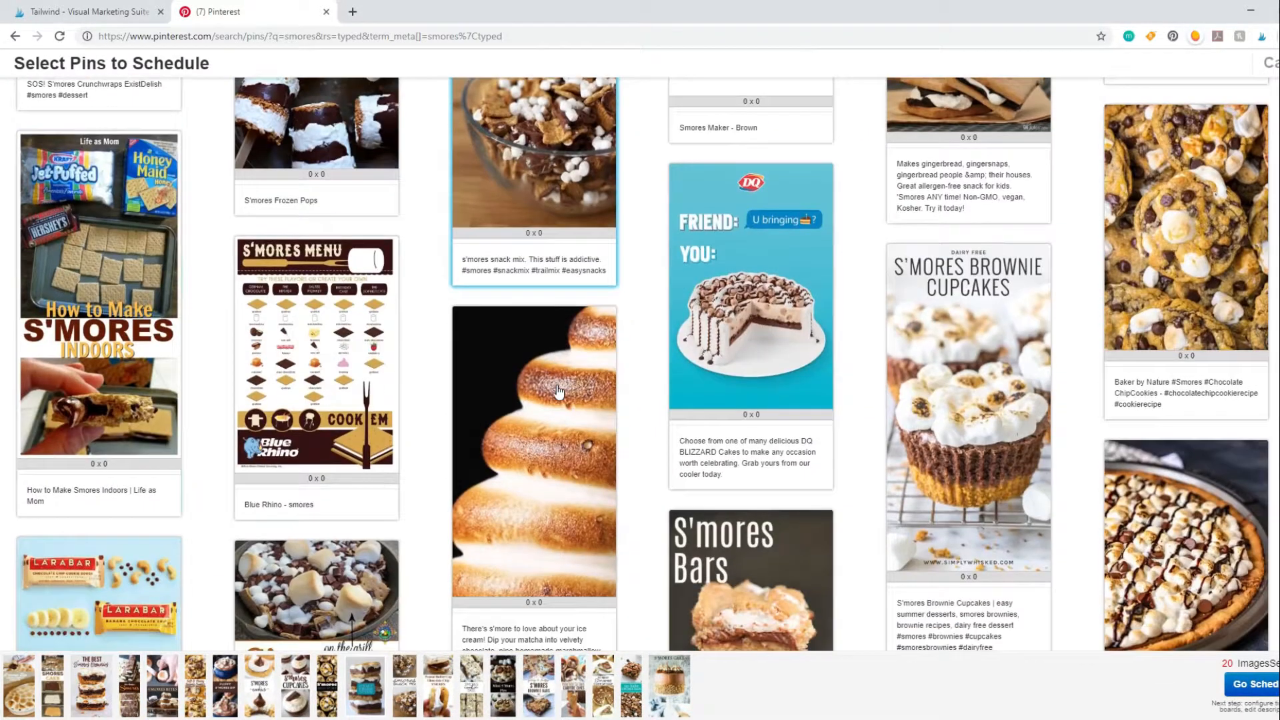
click(77, 330)
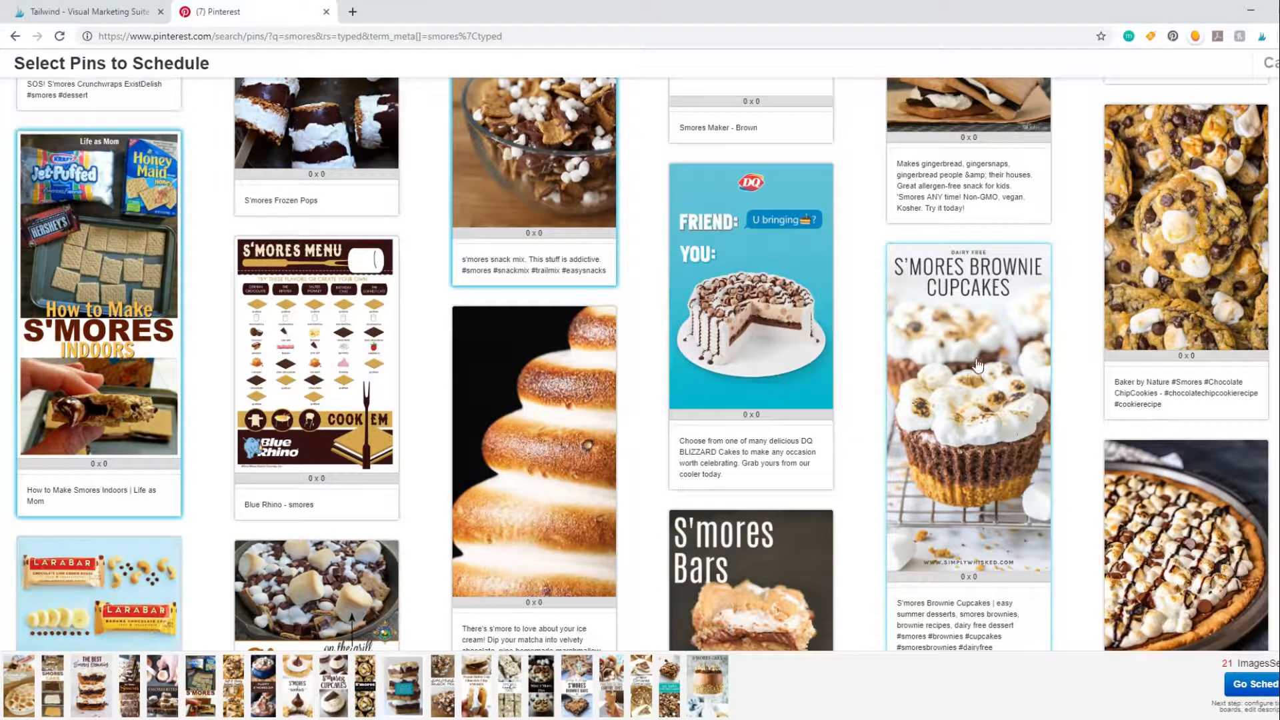
click(978, 365)
scroll(977, 364, down, 3)
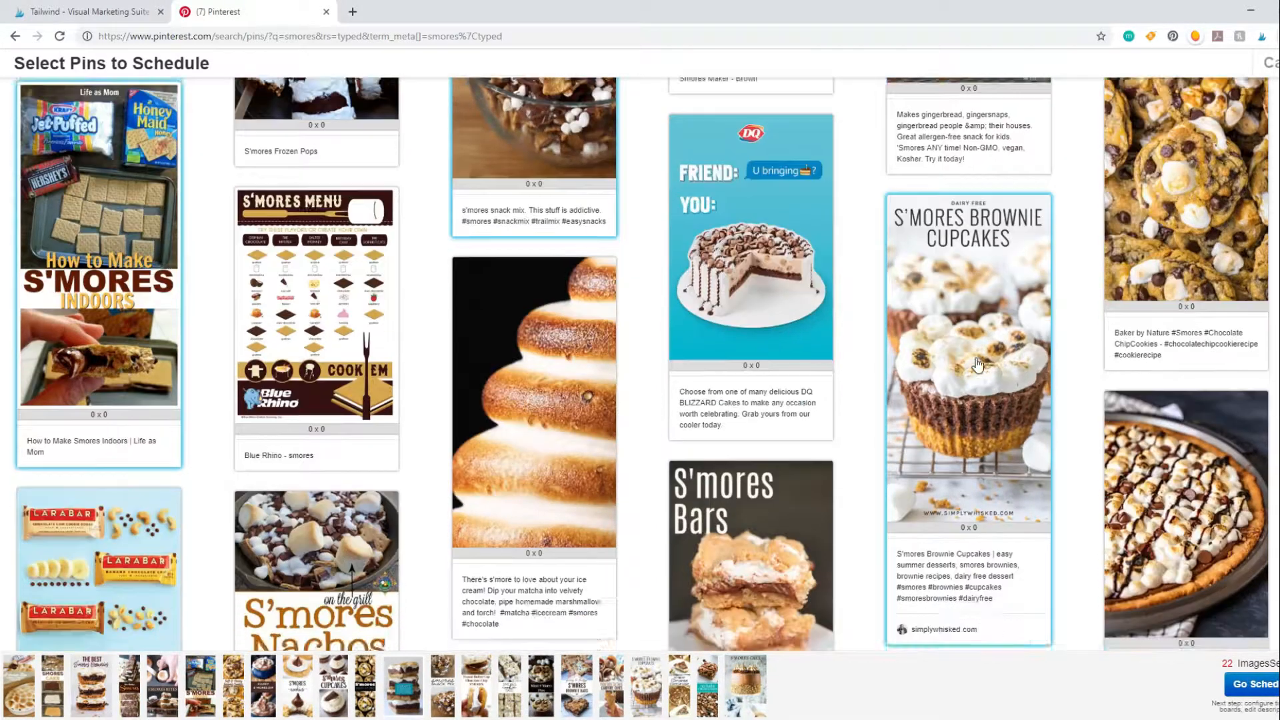
click(813, 426)
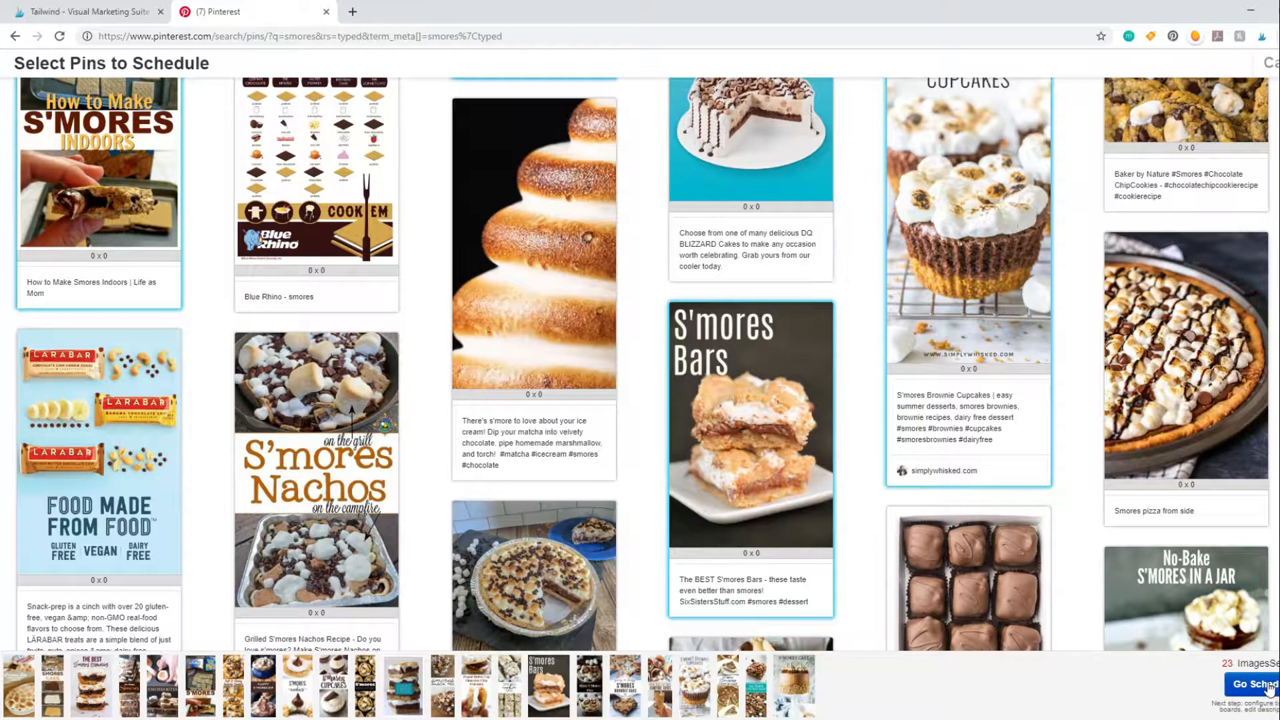
- Send the selected pins to the Tailwind scheduler and maximize its window
click(1270, 689)
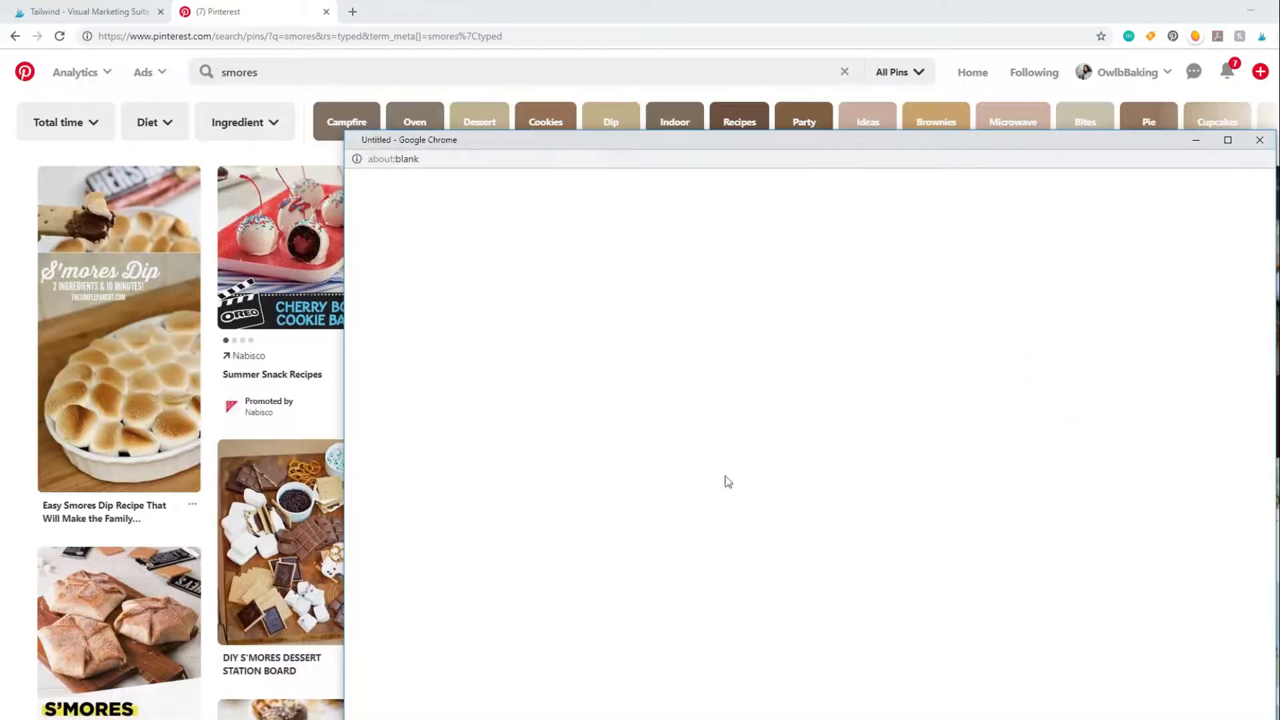
drag(558, 131, 482, 74)
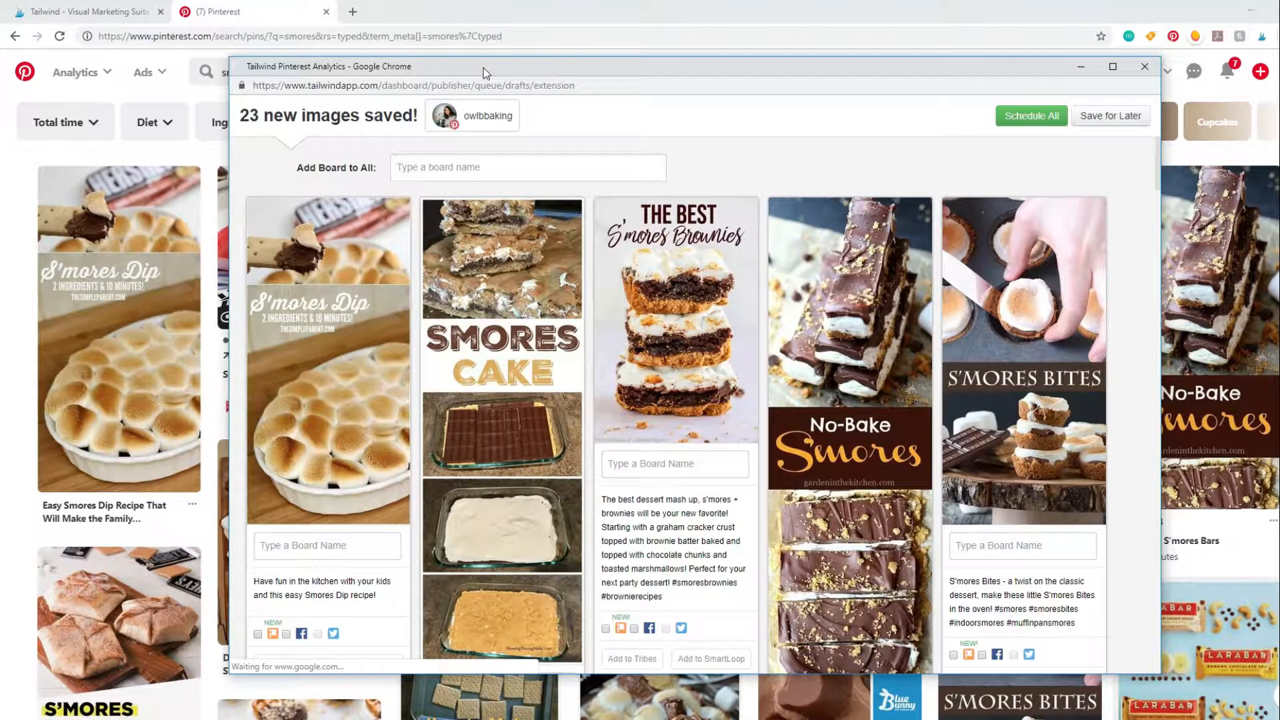
click(1113, 66)
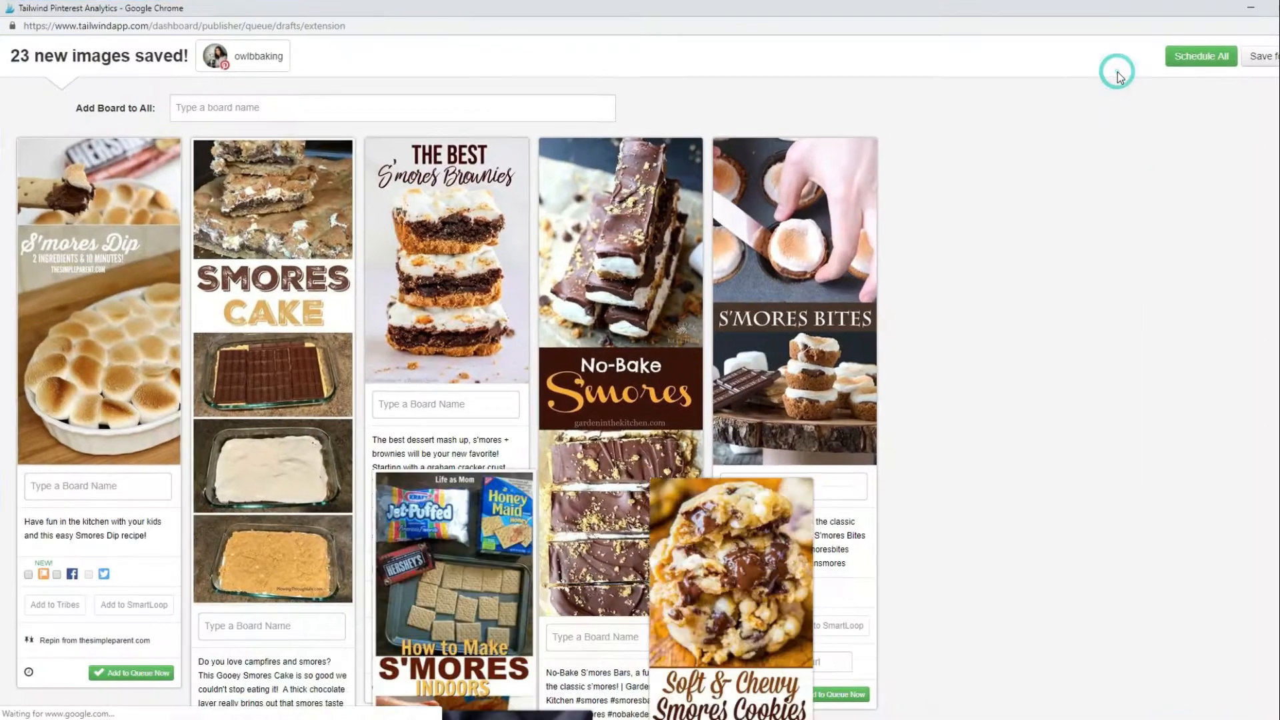
- Assign the Smores Recipes board to all the saved pins at once
click(428, 108)
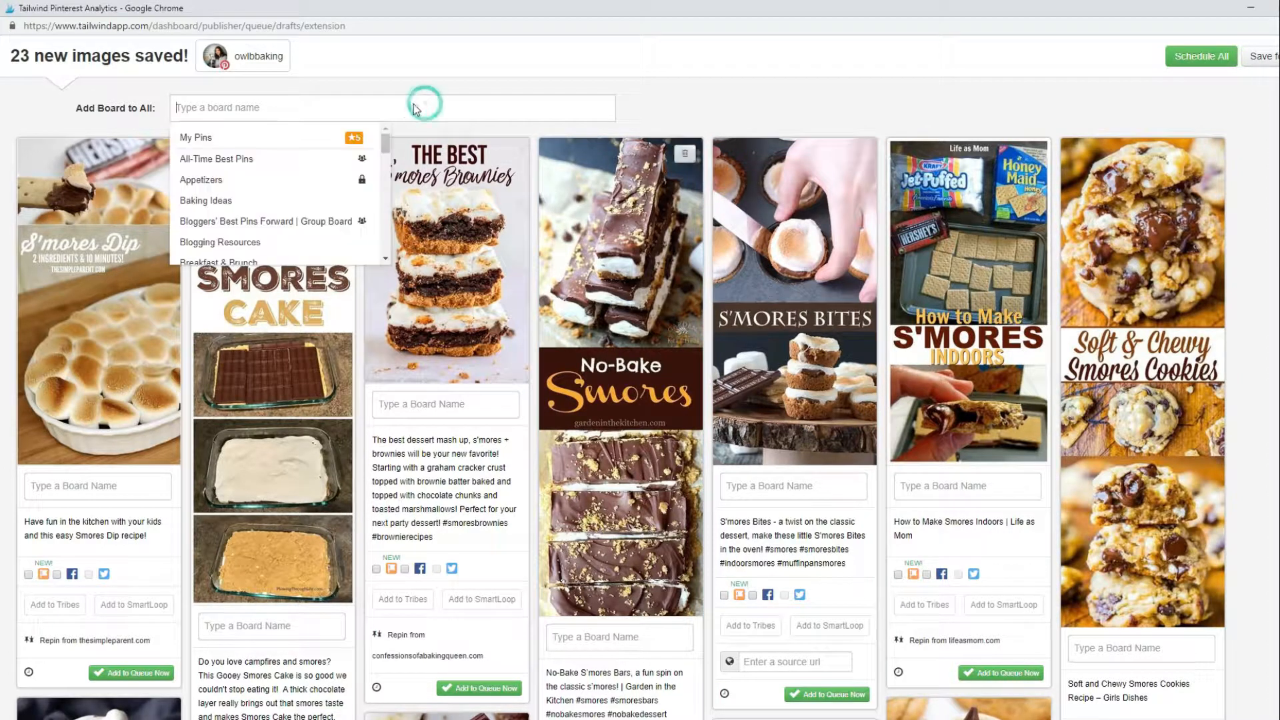
click(286, 115)
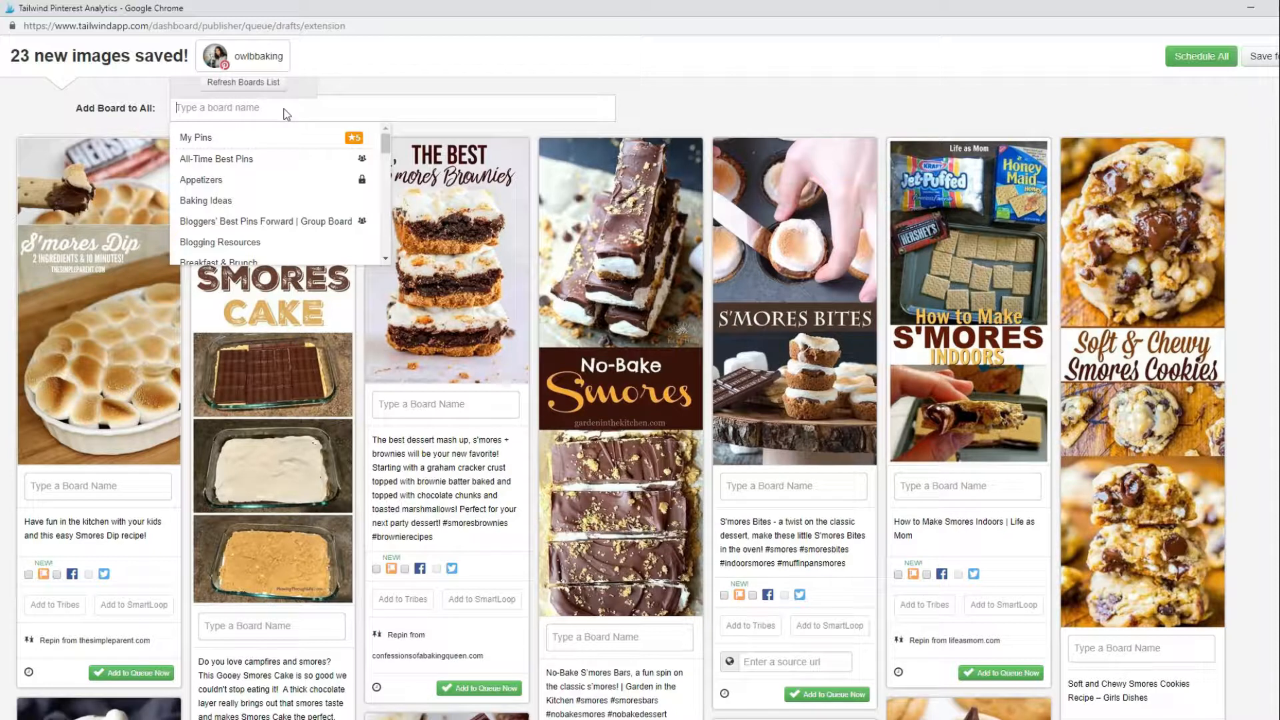
text(smore)
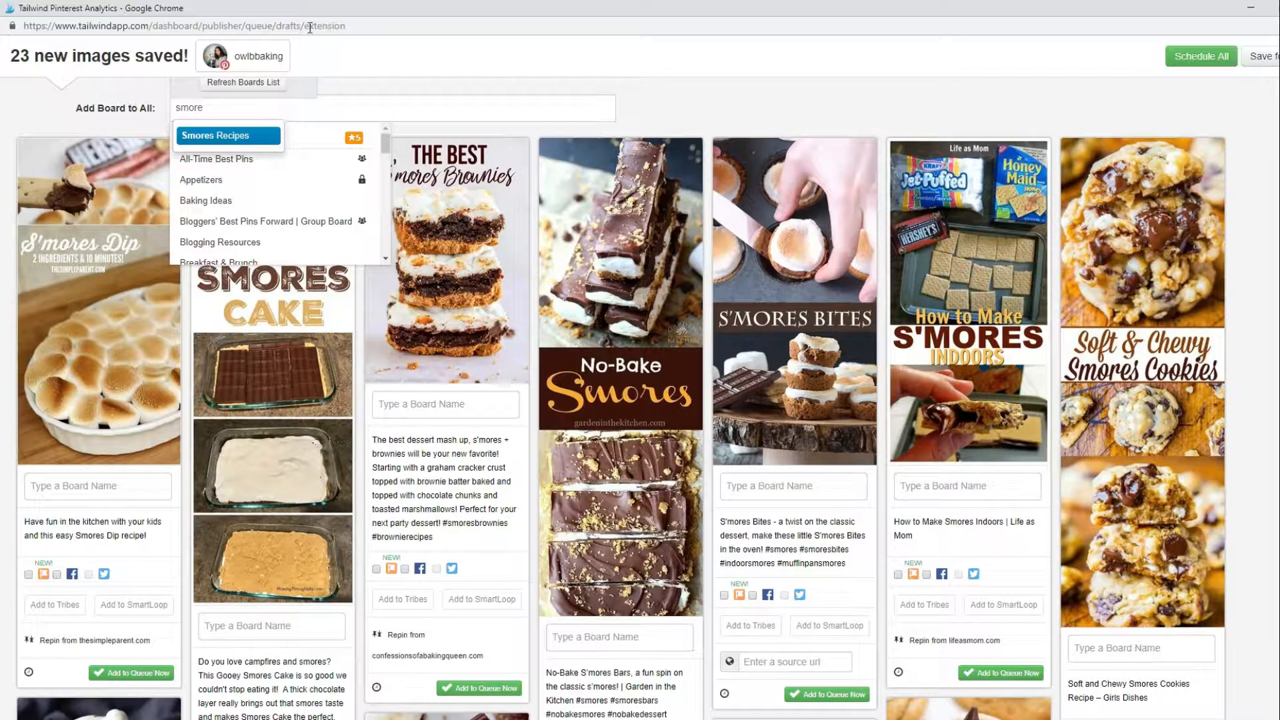
click(201, 138)
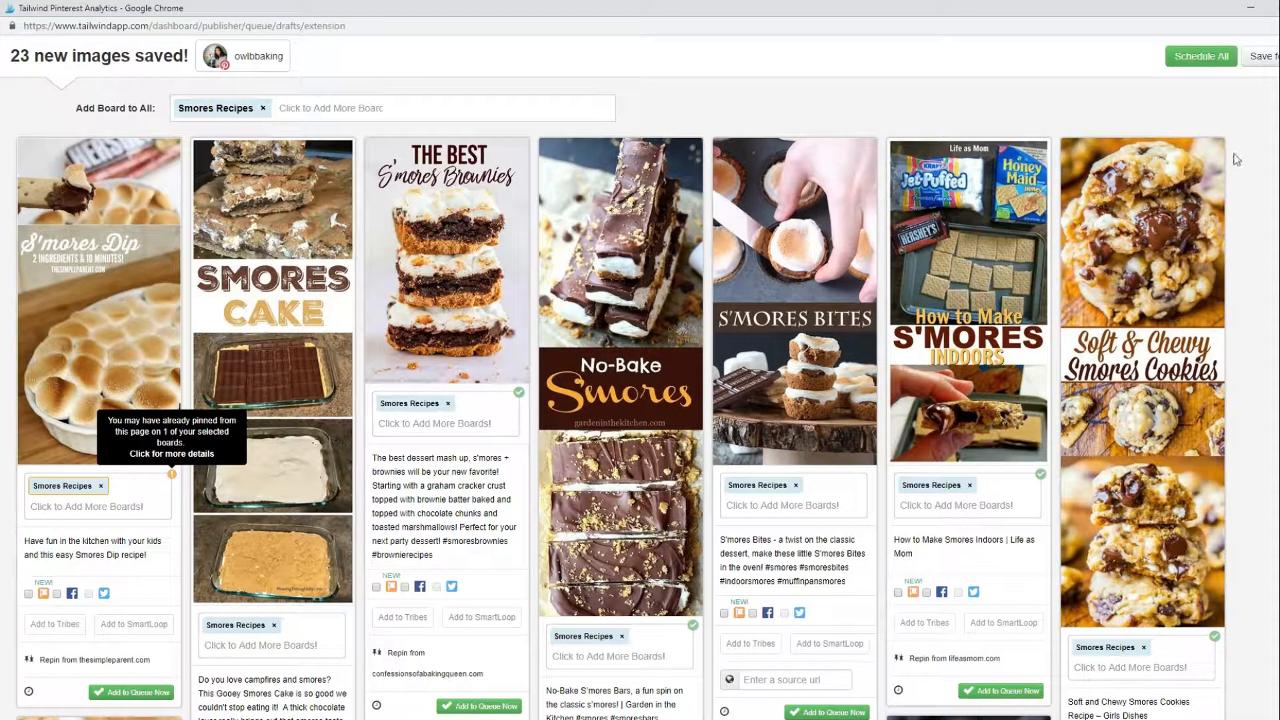
- Try to schedule all the draft pins at once
click(1211, 57)
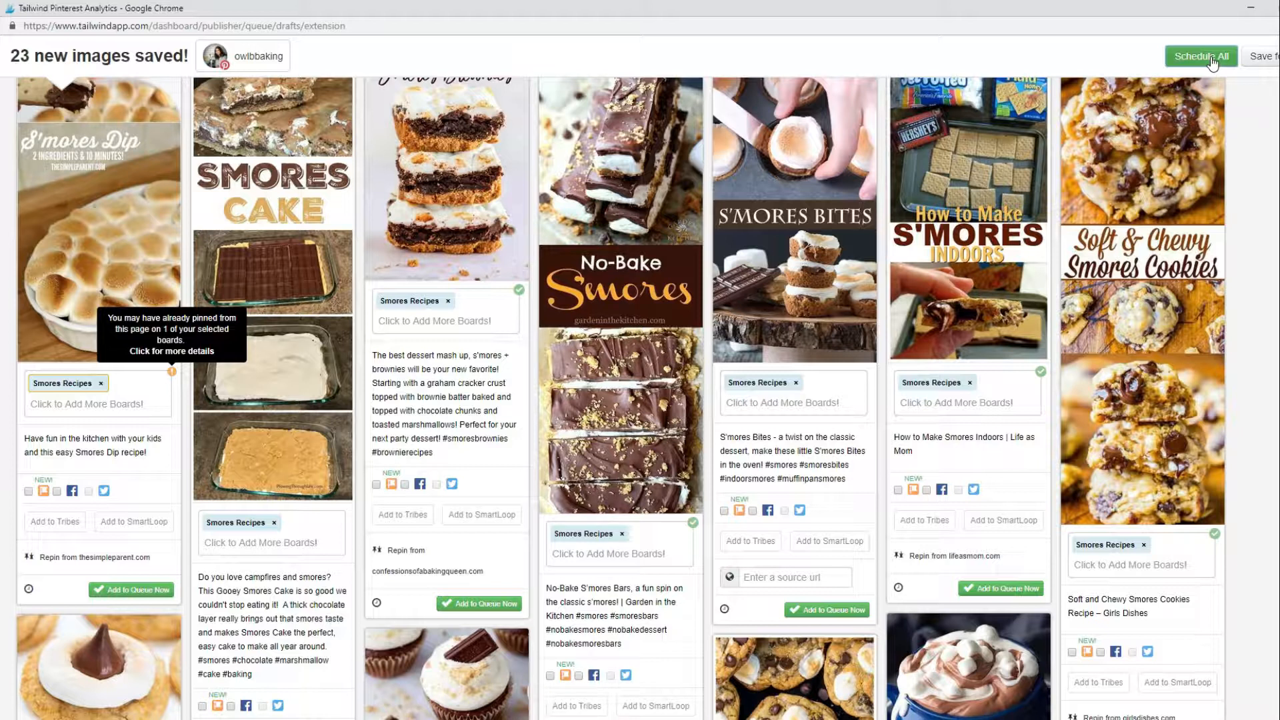
click(1221, 60)
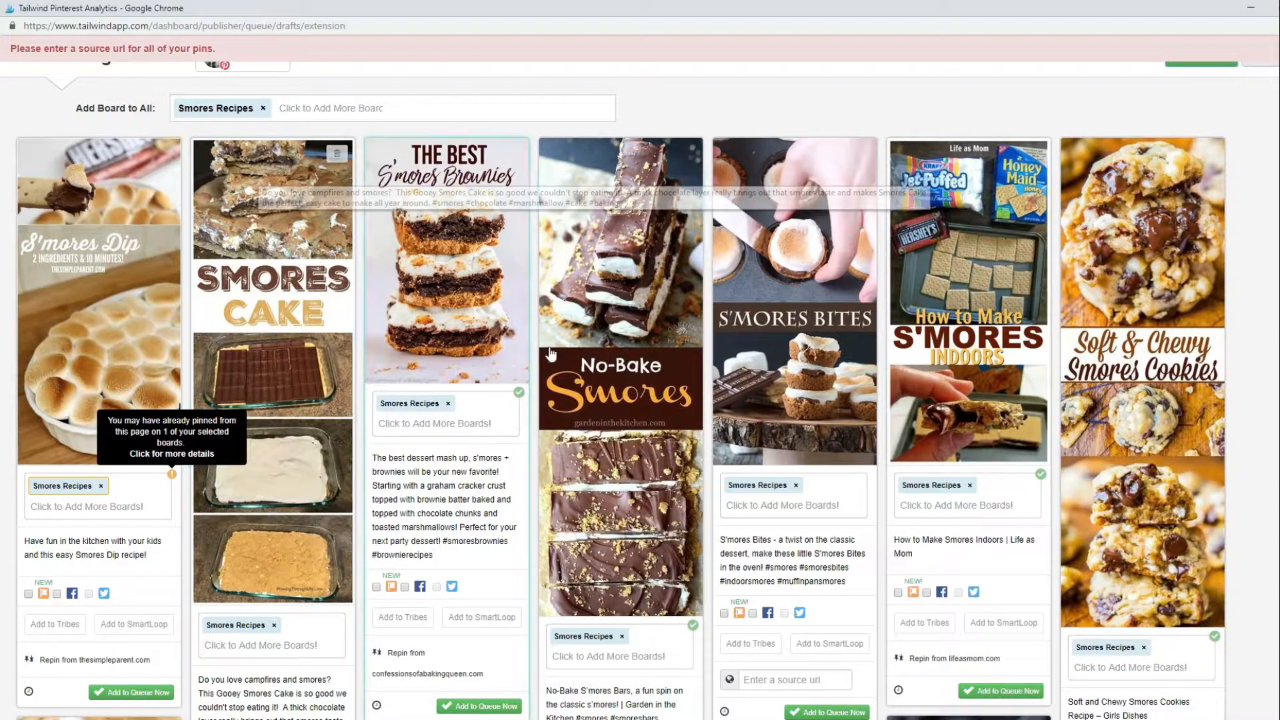
- Delete the S'mores Bites pin with the empty source URL from the drafts
scroll(550, 354, down, 3)
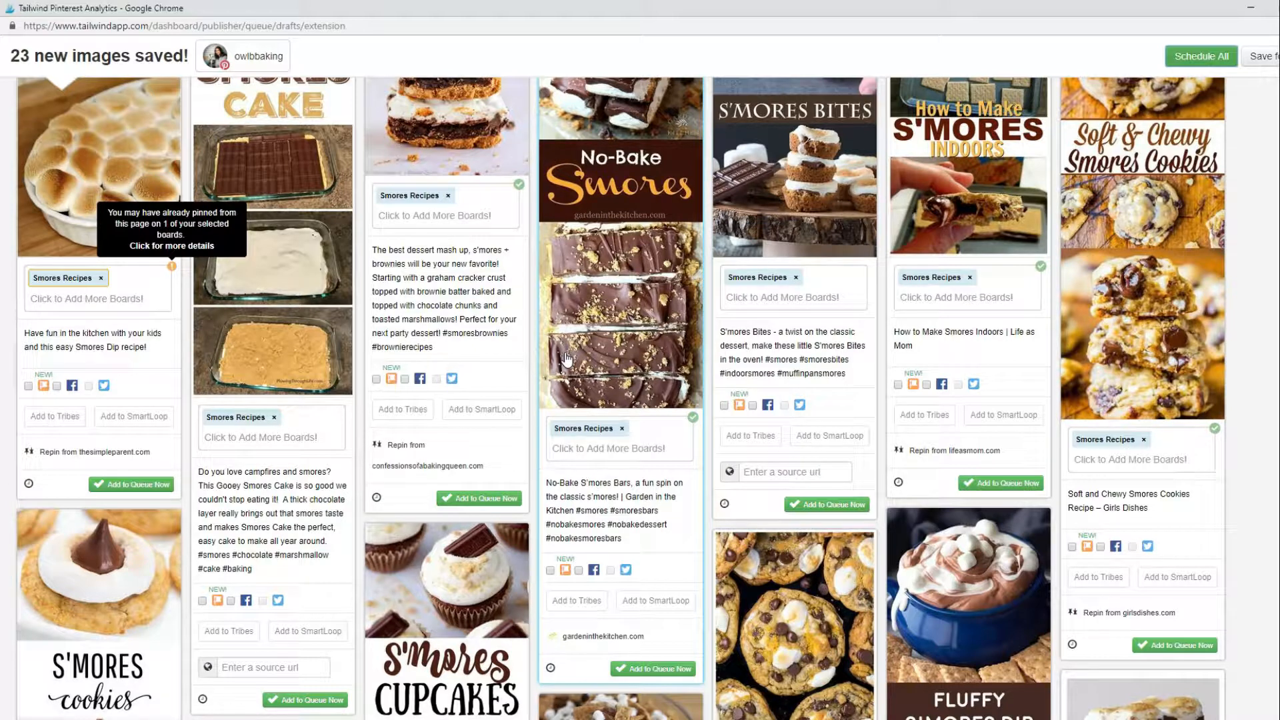
click(834, 471)
click(867, 463)
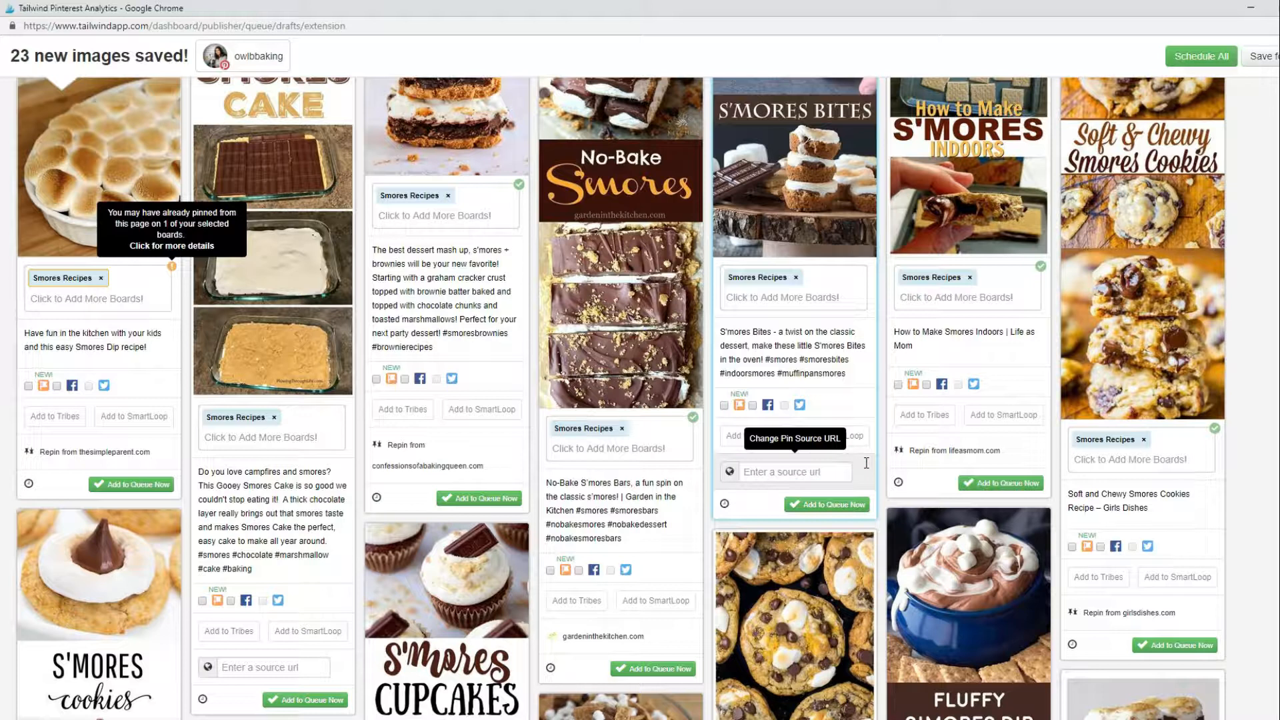
scroll(866, 481, up, 3)
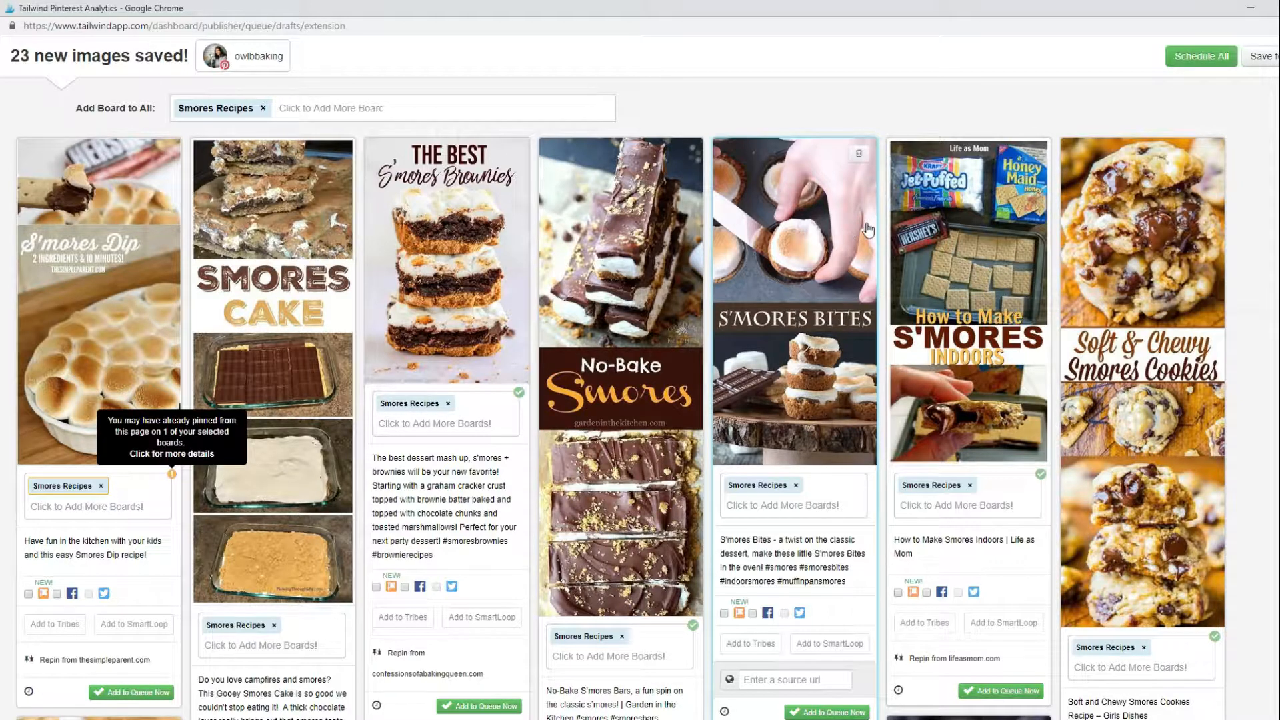
click(857, 158)
click(860, 158)
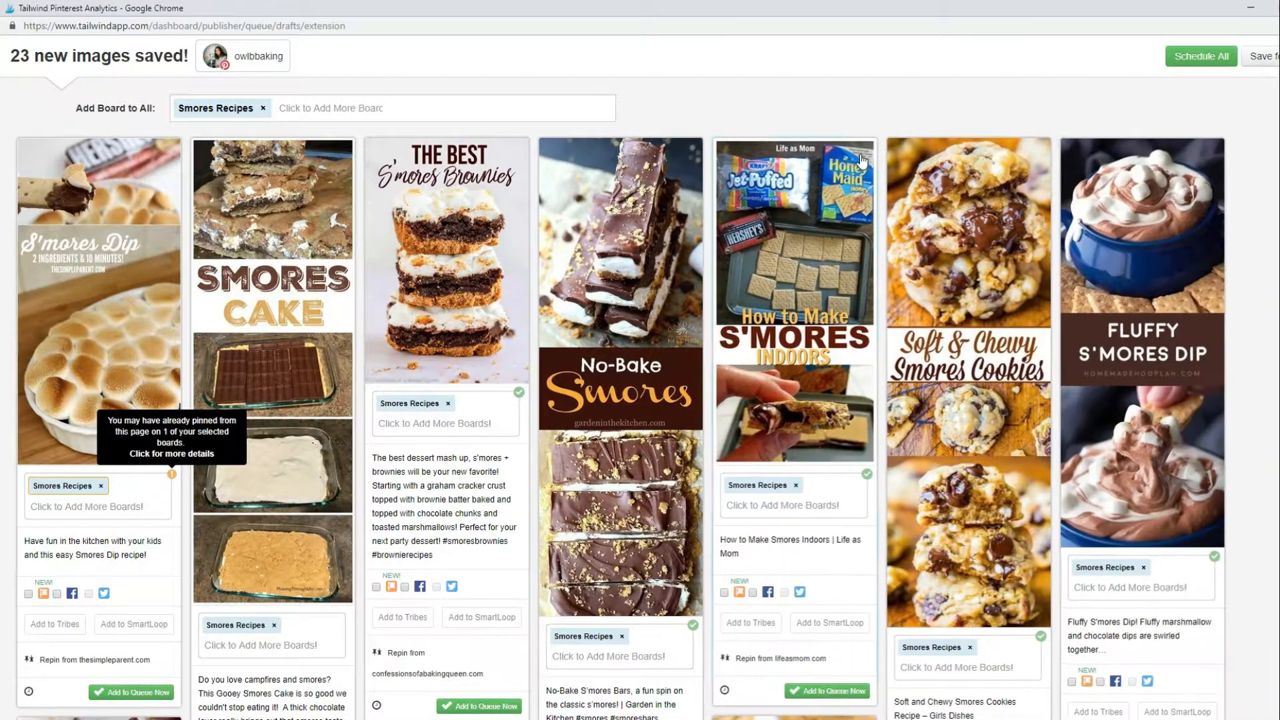
- Find the Gooey S'mores Cookie Bars pin with the empty source URL and delete it from the drafts
scroll(867, 193, down, 9)
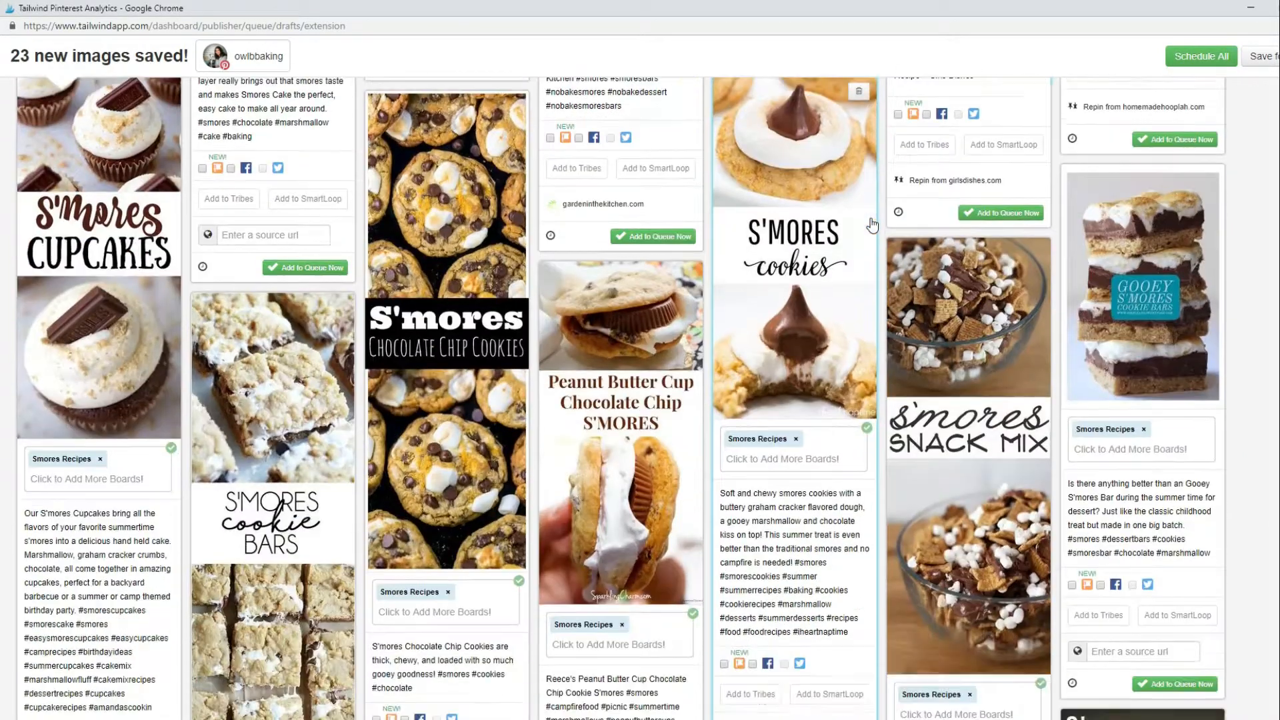
scroll(872, 226, down, 3)
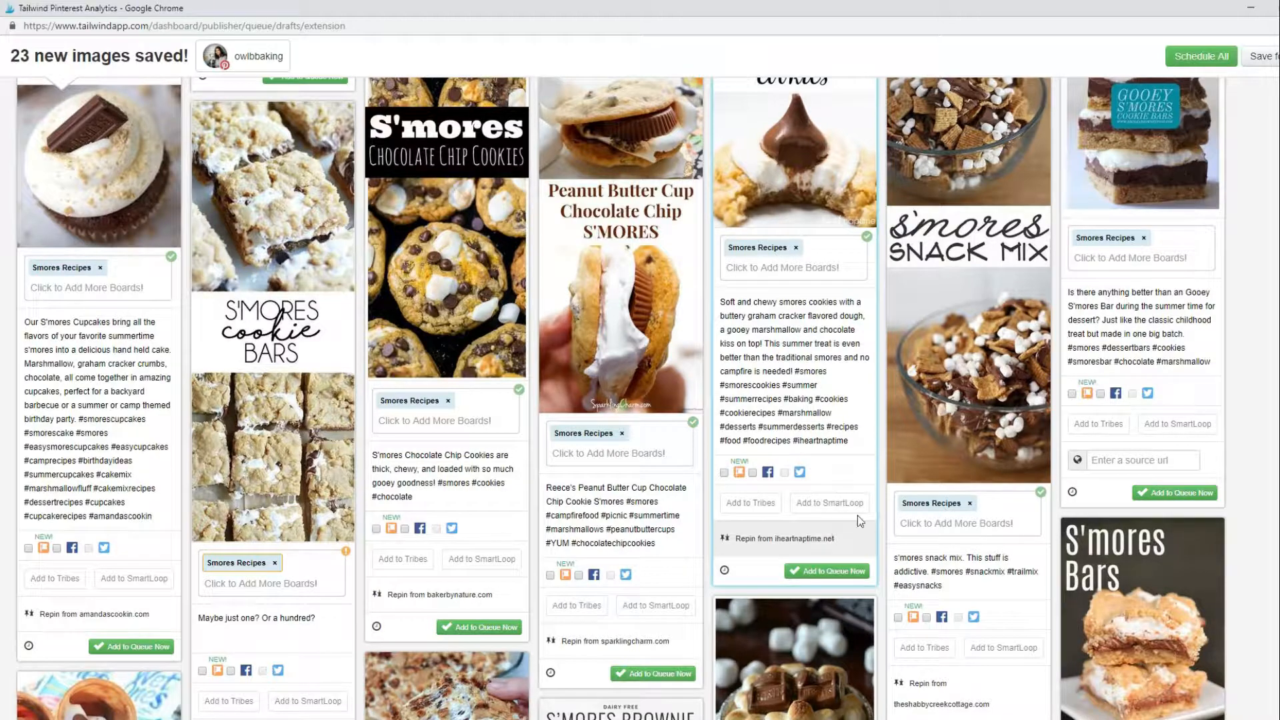
scroll(1133, 434, up, 6)
click(1205, 405)
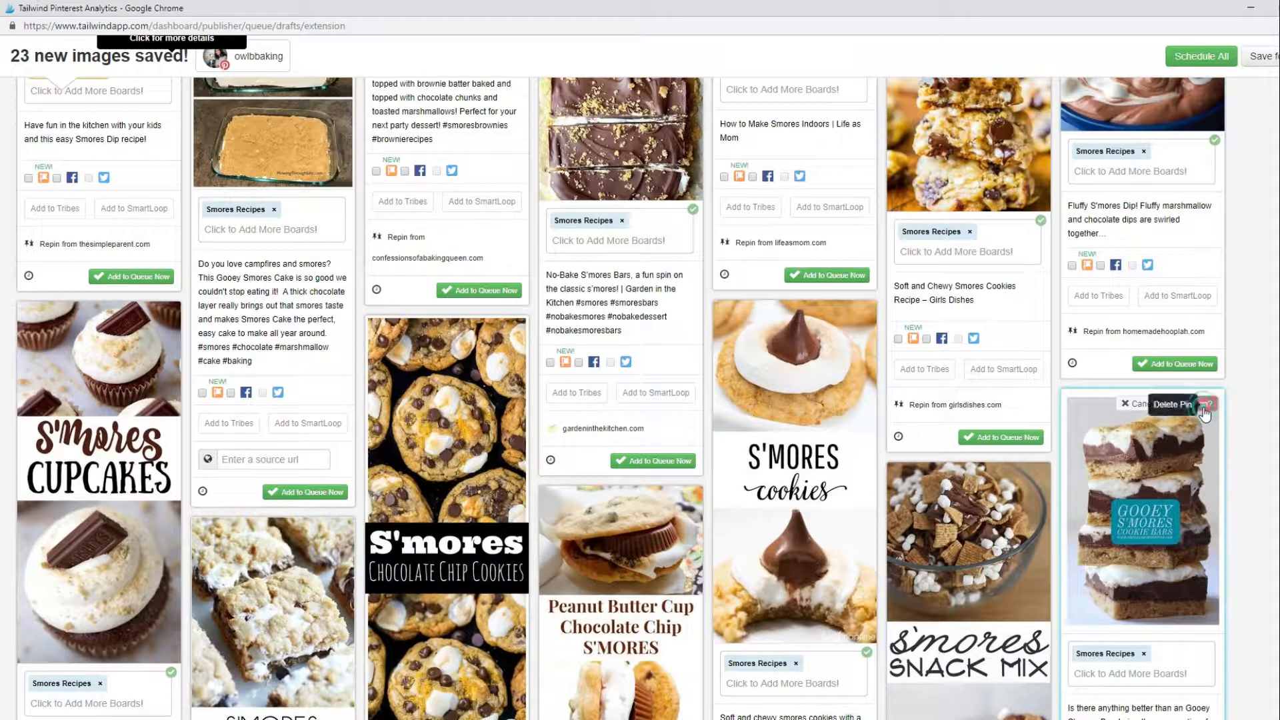
click(1204, 408)
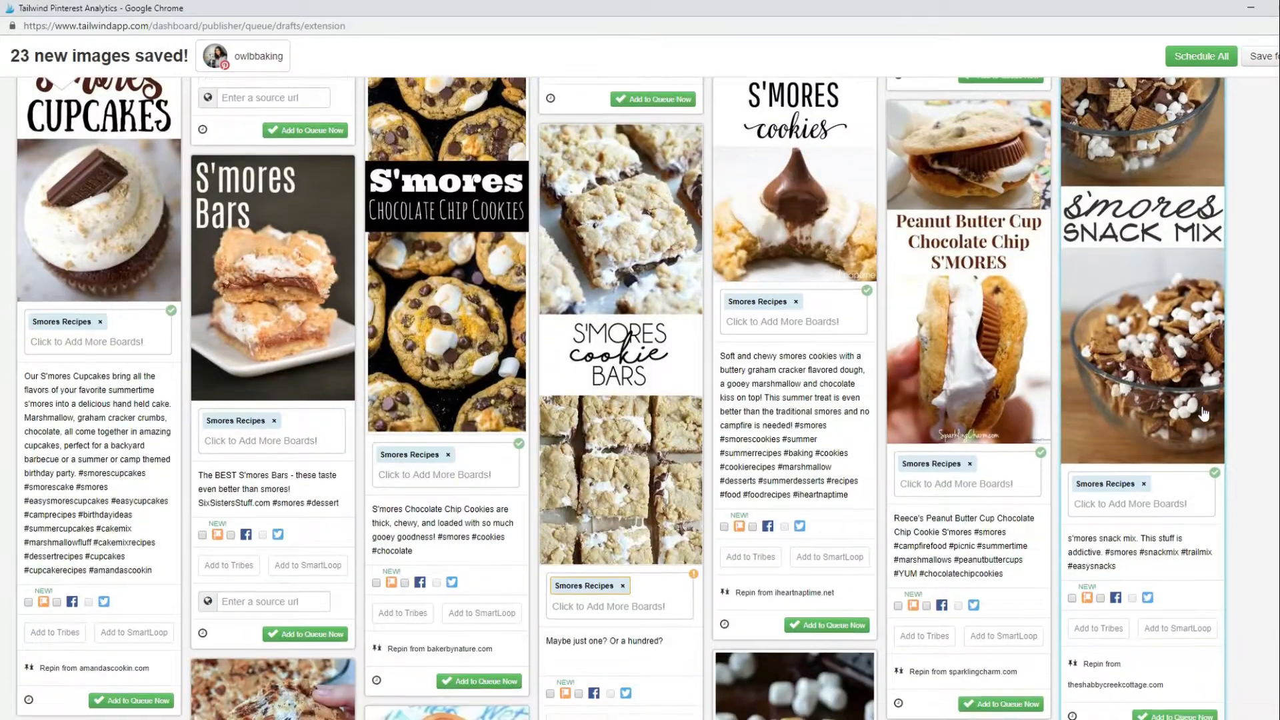
- Delete the S'mores Bars pin that has an empty source URL
scroll(1205, 414, down, 2)
scroll(1214, 419, down, 3)
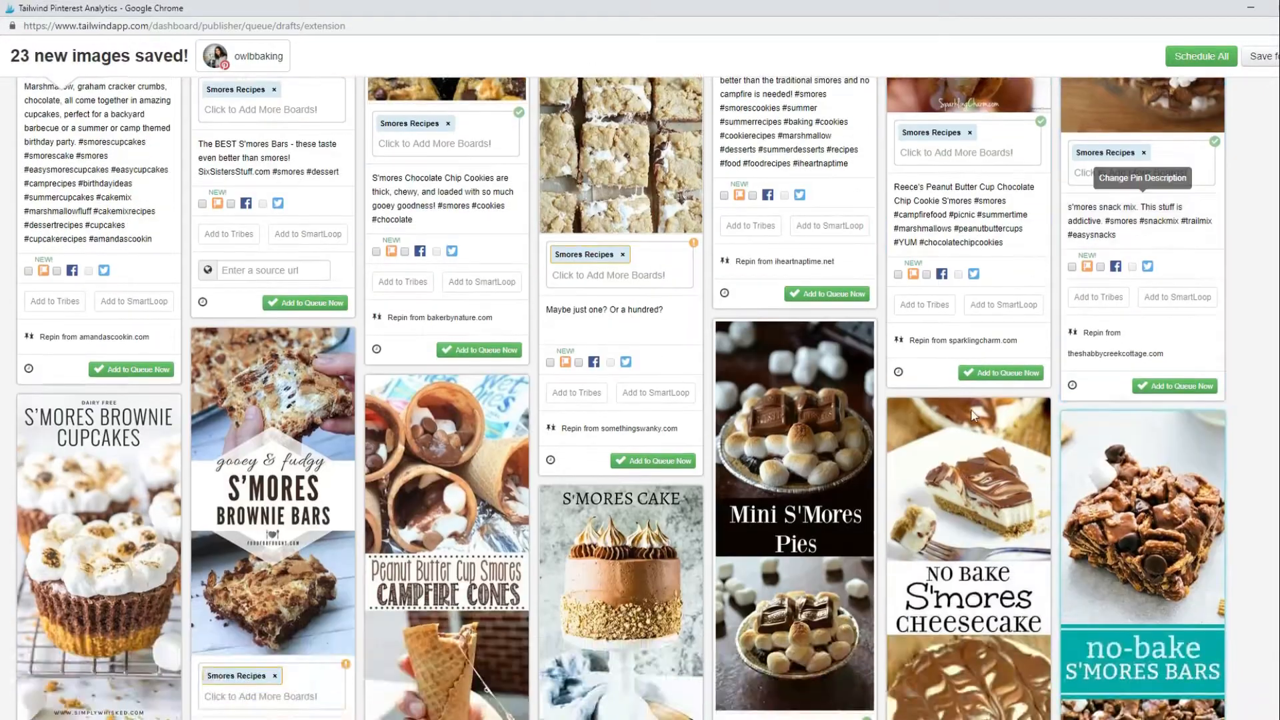
scroll(1213, 418, up, 6)
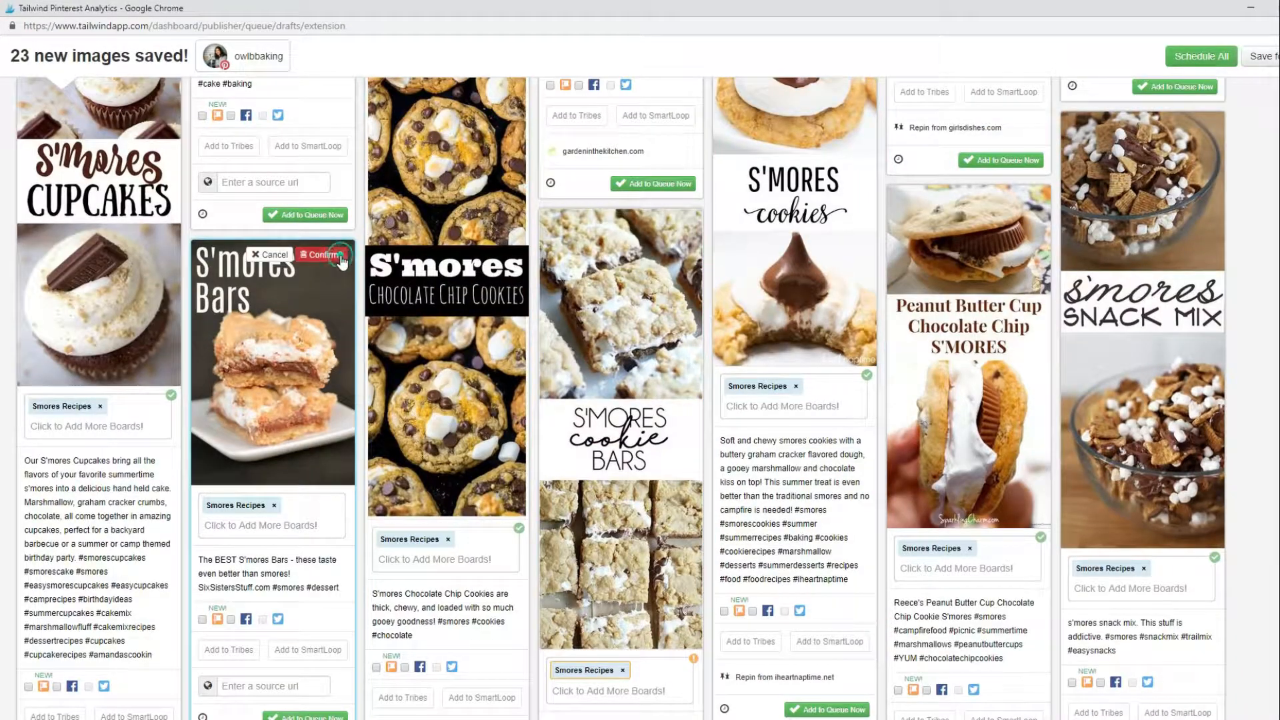
click(337, 257)
- Check the remaining drafts, delete the S'mores Dip pin flagged as already pinned, and try to schedule all the pins again
scroll(341, 263, down, 6)
scroll(342, 264, down, 6)
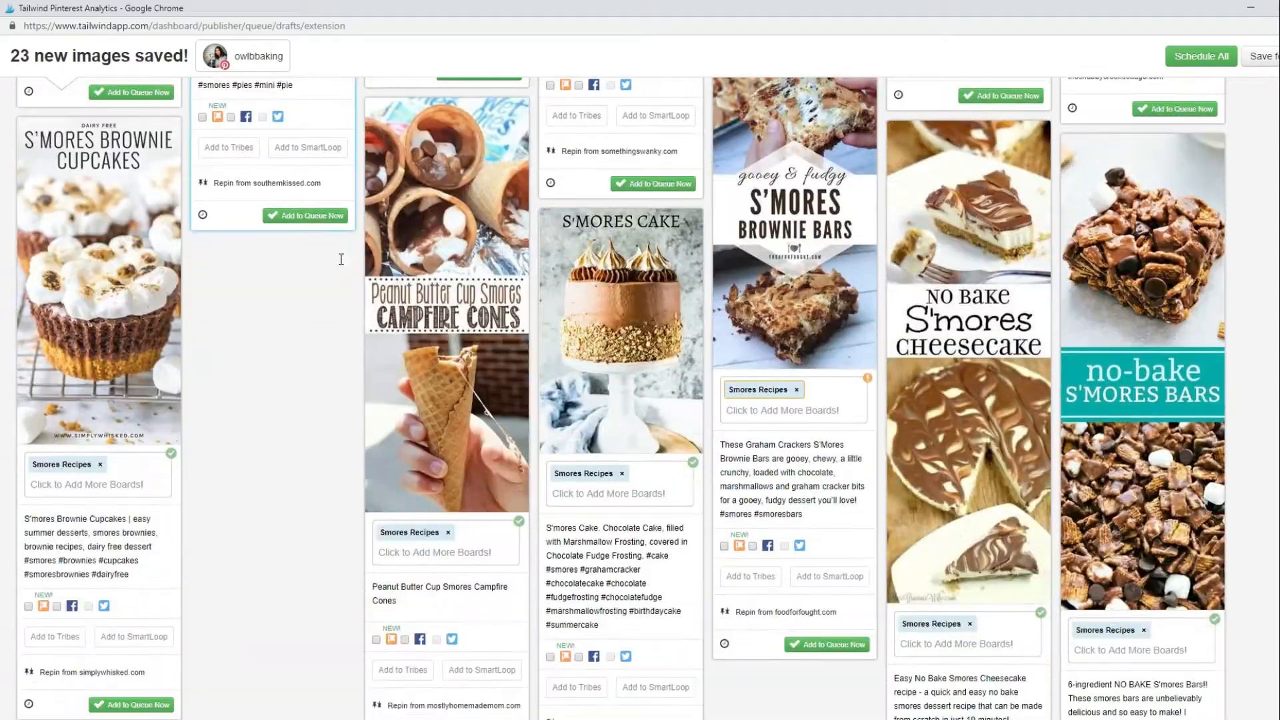
scroll(936, 465, down, 3)
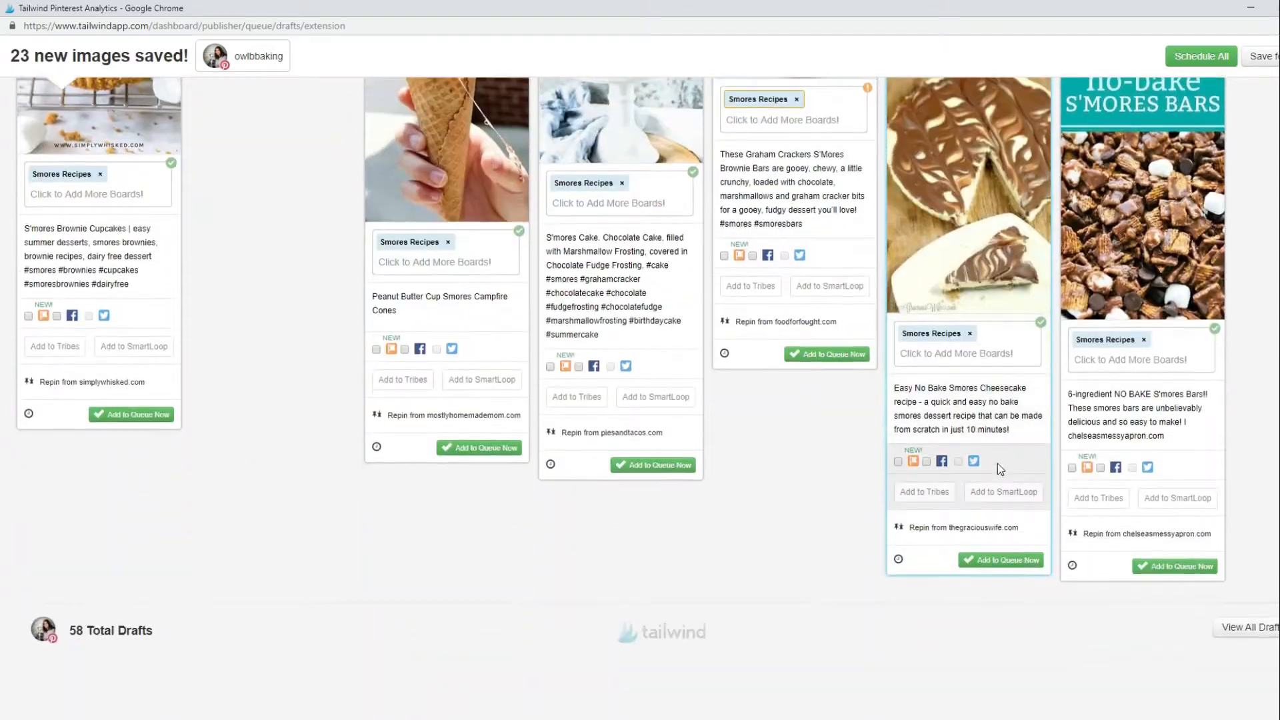
scroll(998, 463, up, 10)
scroll(641, 400, up, 15)
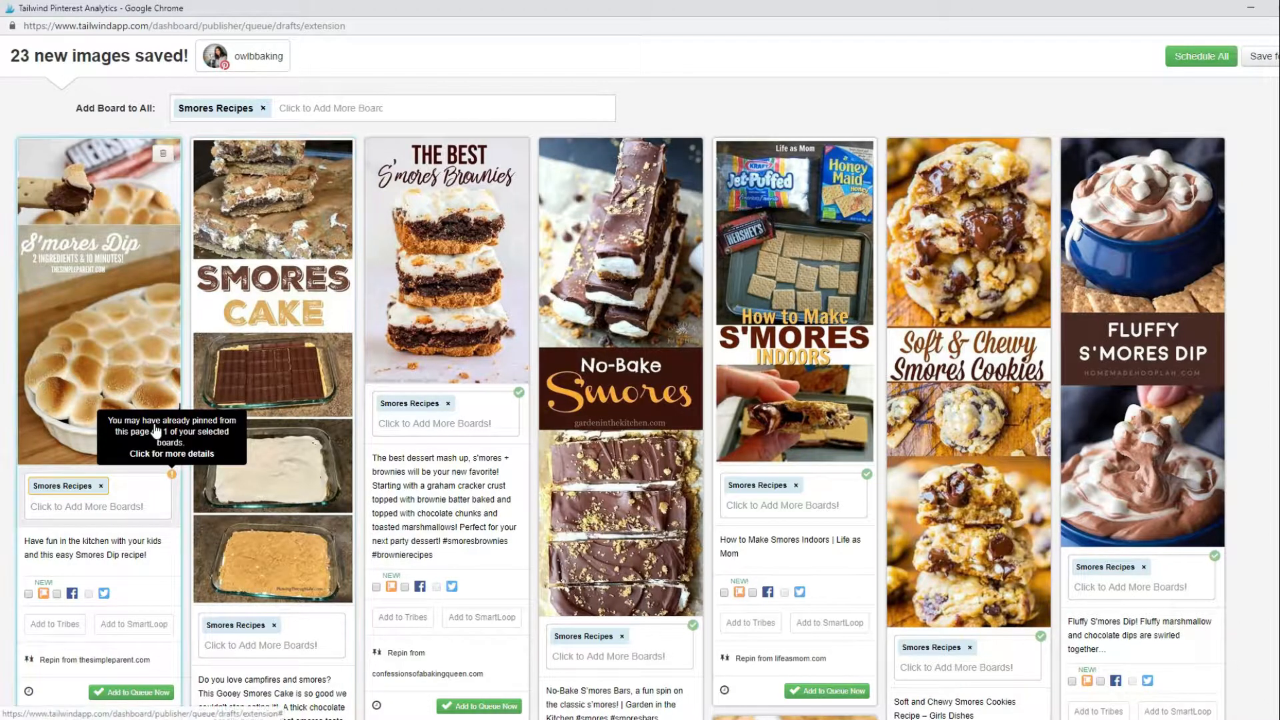
click(164, 155)
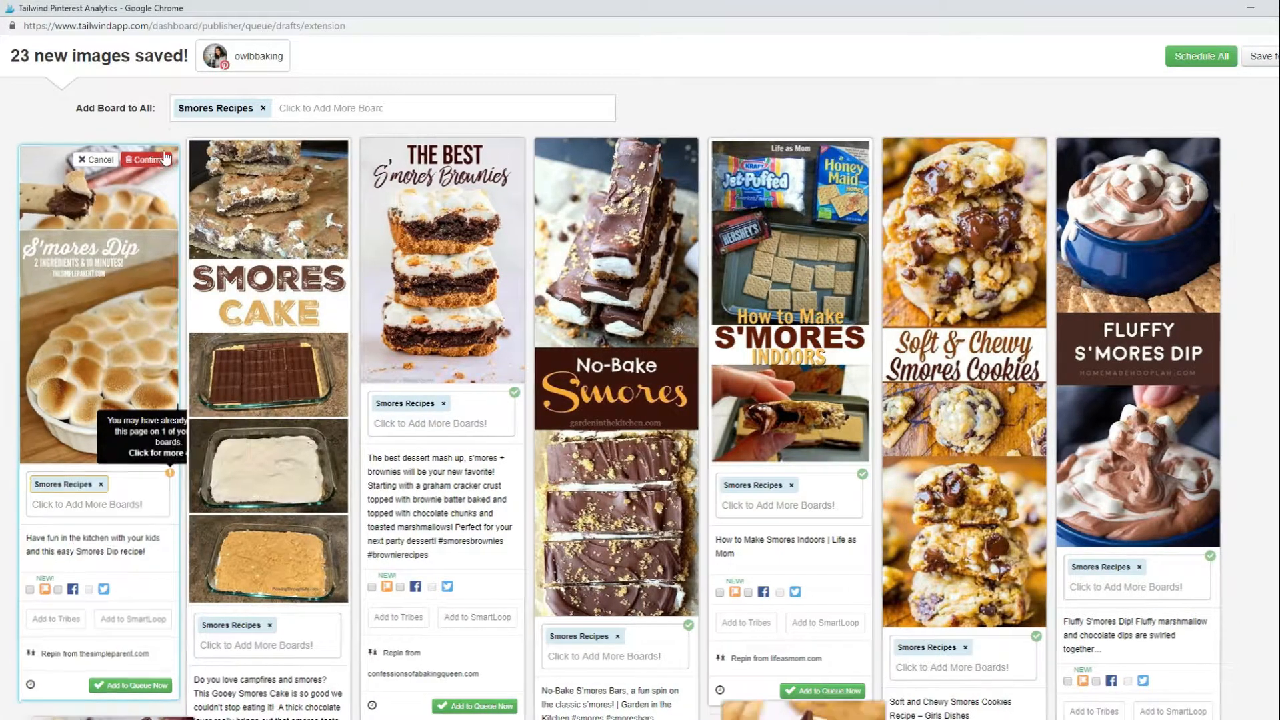
click(145, 158)
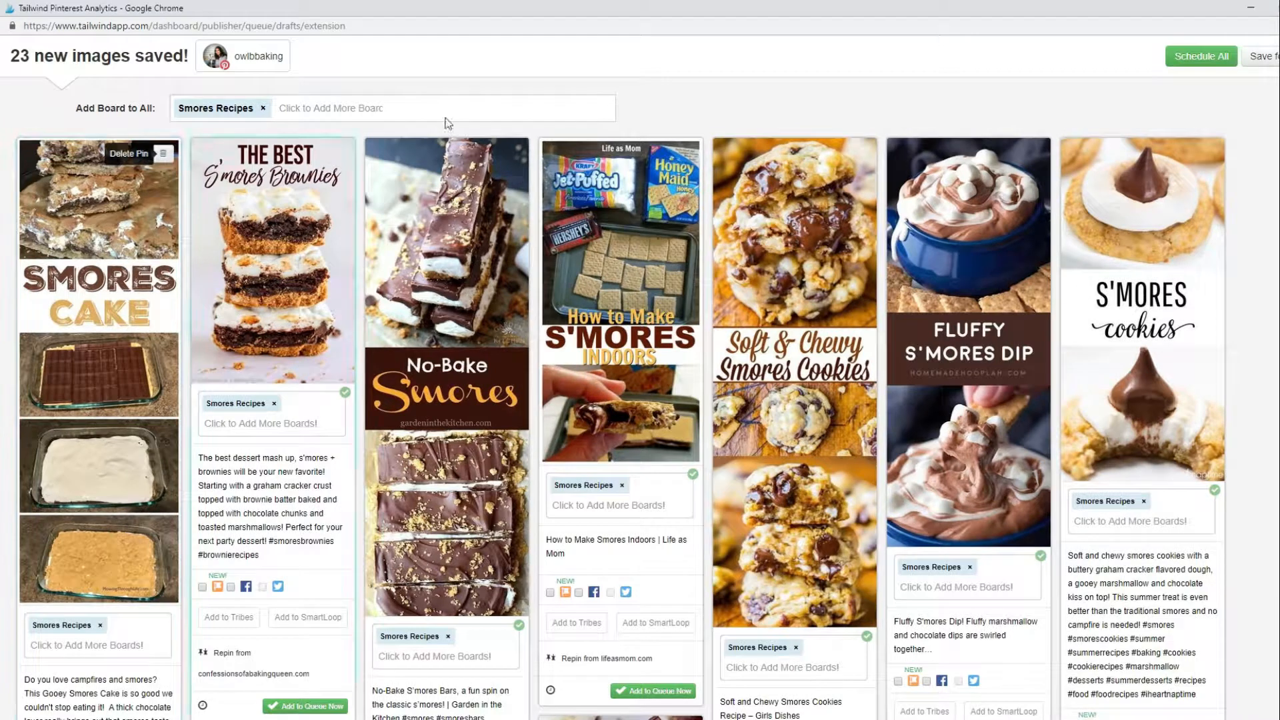
click(1209, 58)
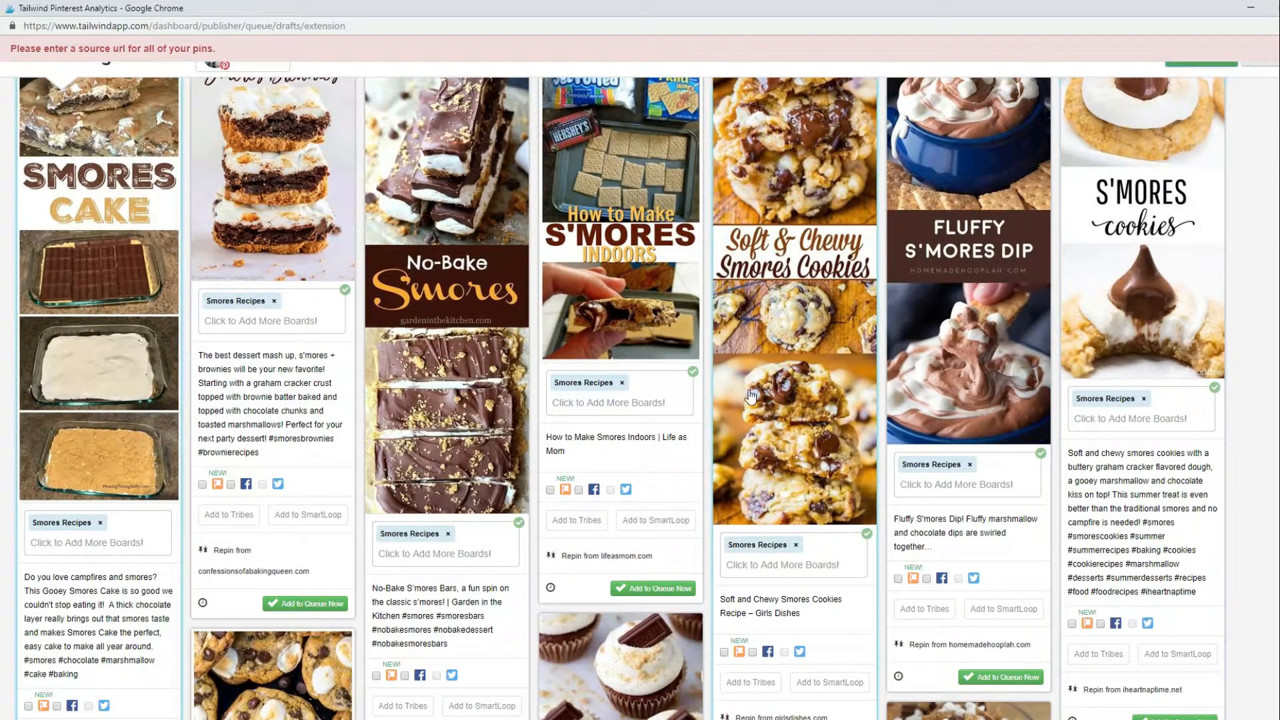
- Search the drafts for "url" to find the Smores Cake pin with the empty source URL and delete it
scroll(1120, 354, down, 2)
key(ctrl+f)
text(url)
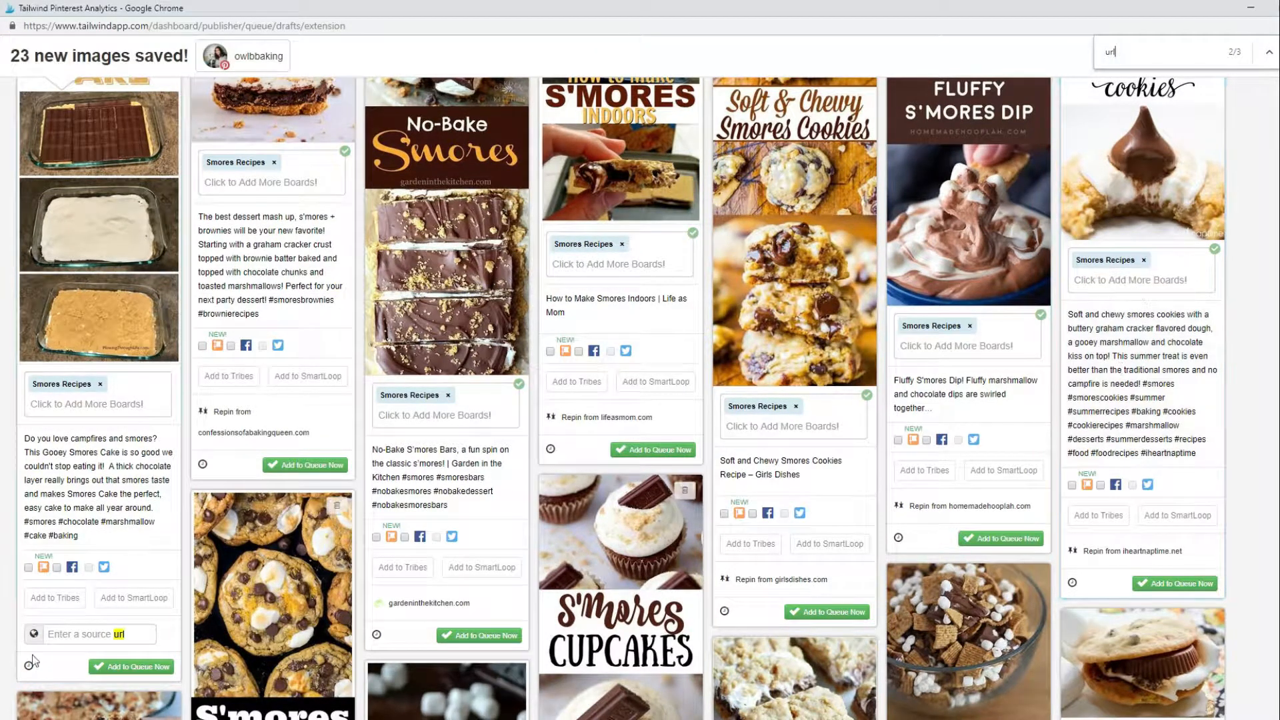
scroll(600, 334, up, 4)
click(165, 153)
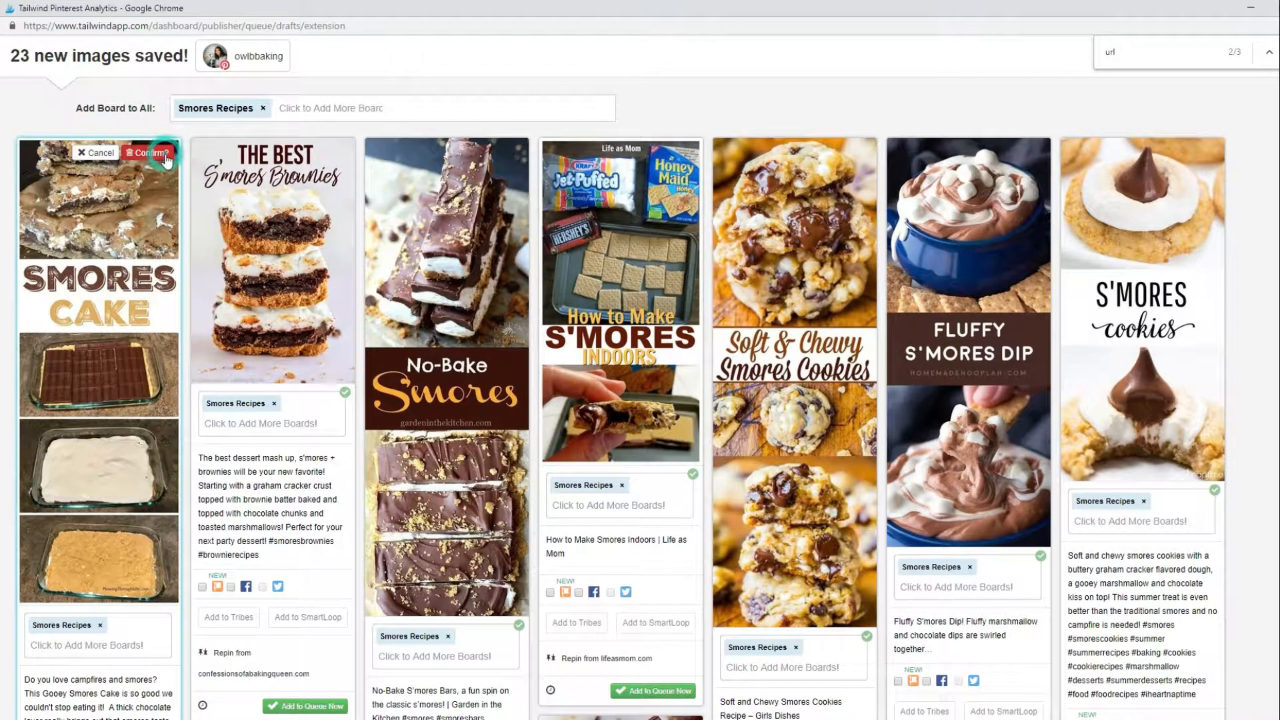
click(162, 153)
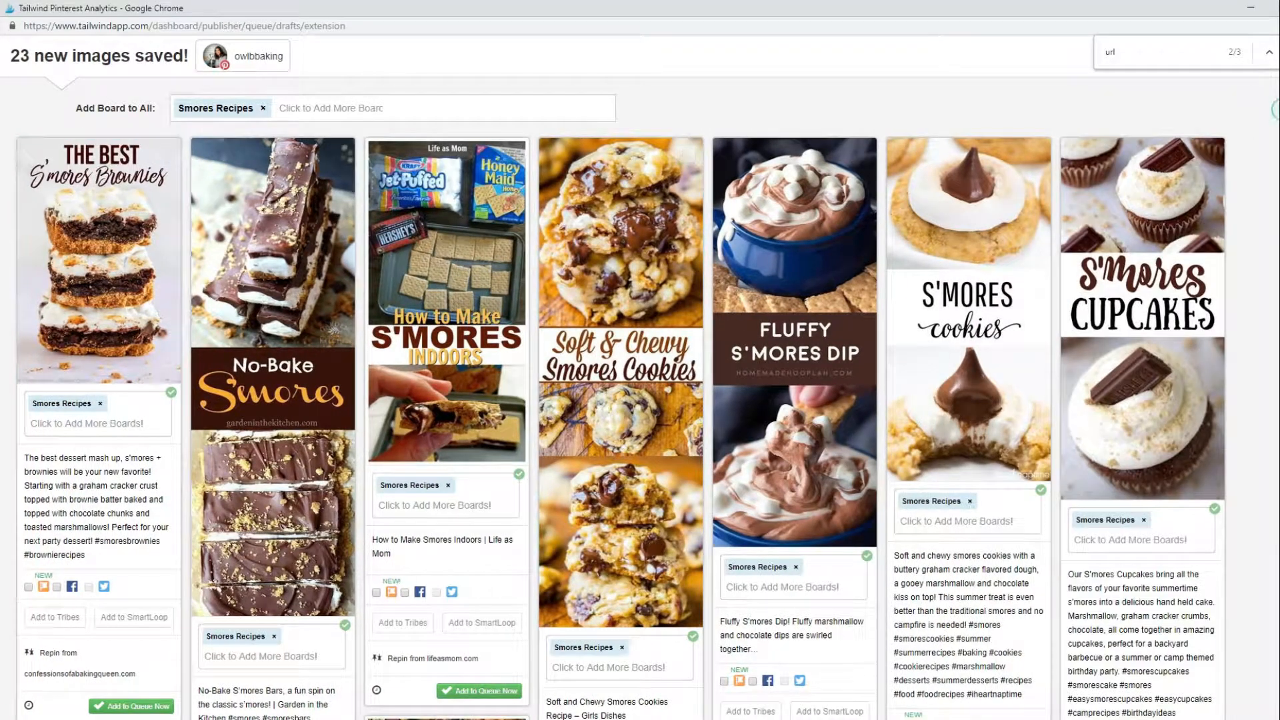
- Schedule all the remaining smores pins, open the scheduled posts and check the slots around Sun, Jul 14 in the schedule
key(Escape)
click(1227, 55)
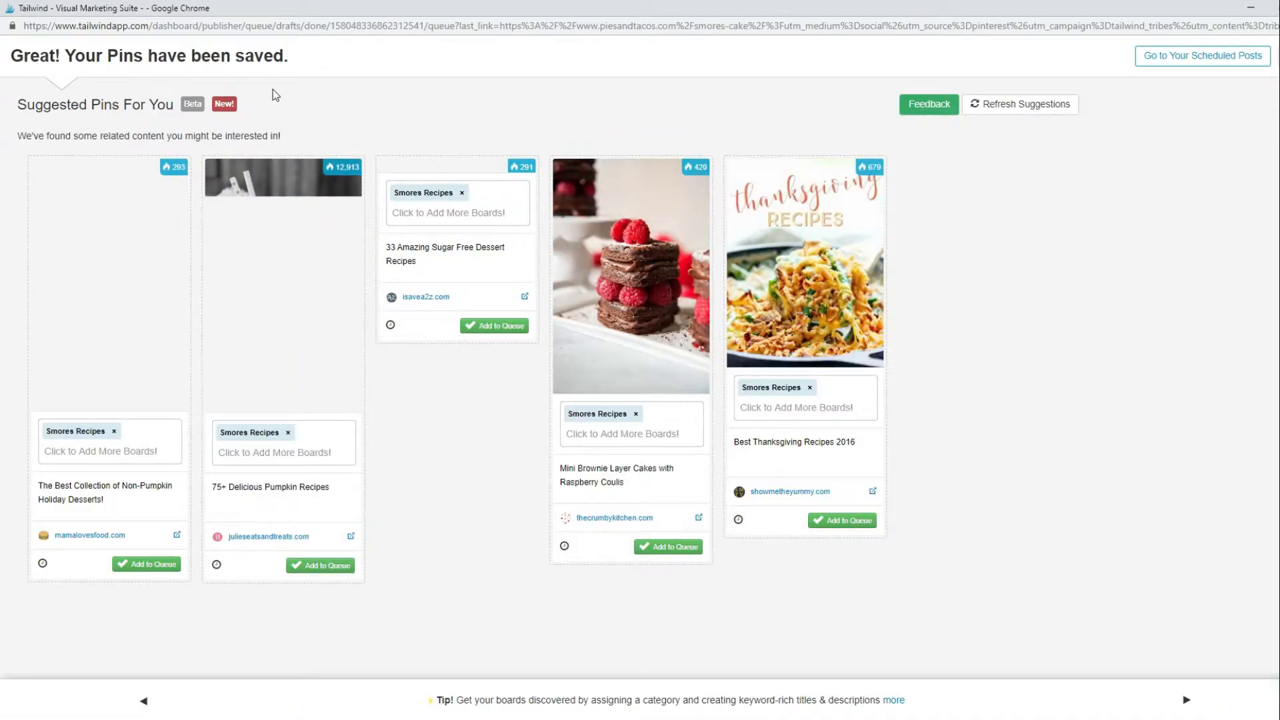
click(1233, 56)
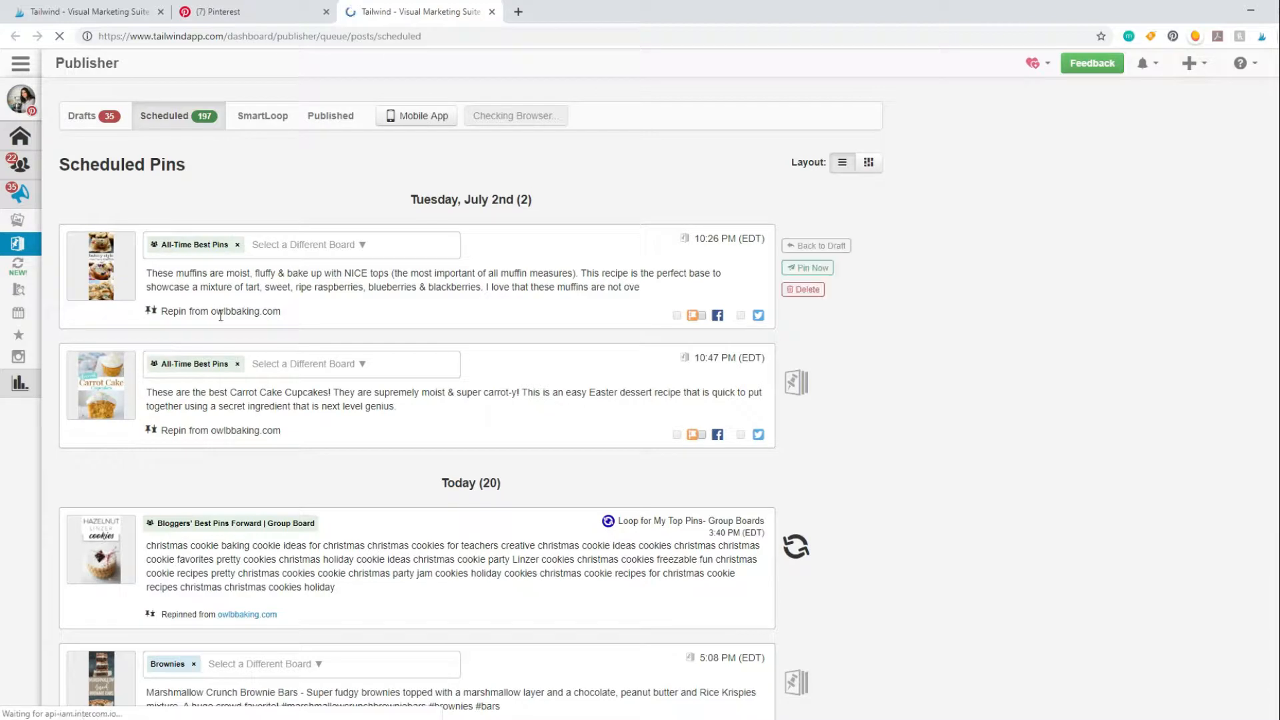
scroll(1124, 416, down, 20)
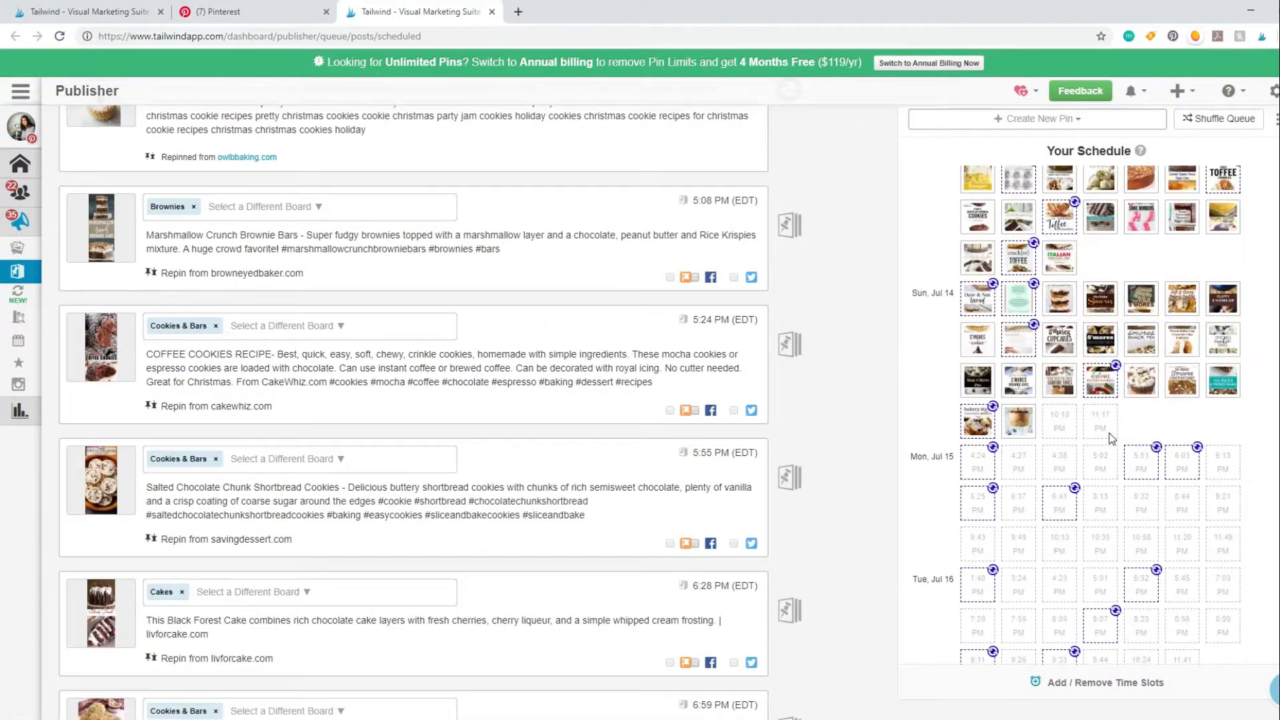
scroll(1120, 419, up, 4)
mouse_move(1134, 425)
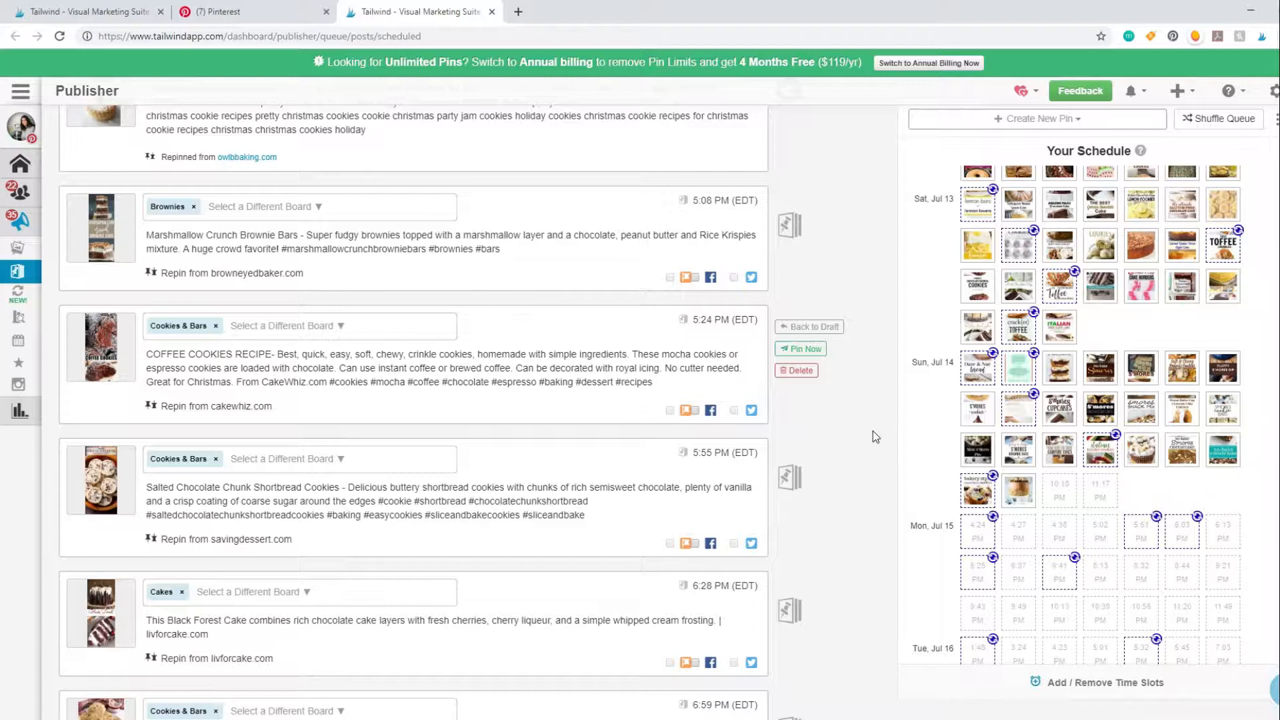
- Shuffle the pin queue and look through the rearranged schedule back to Tue, Jul 2
click(1241, 127)
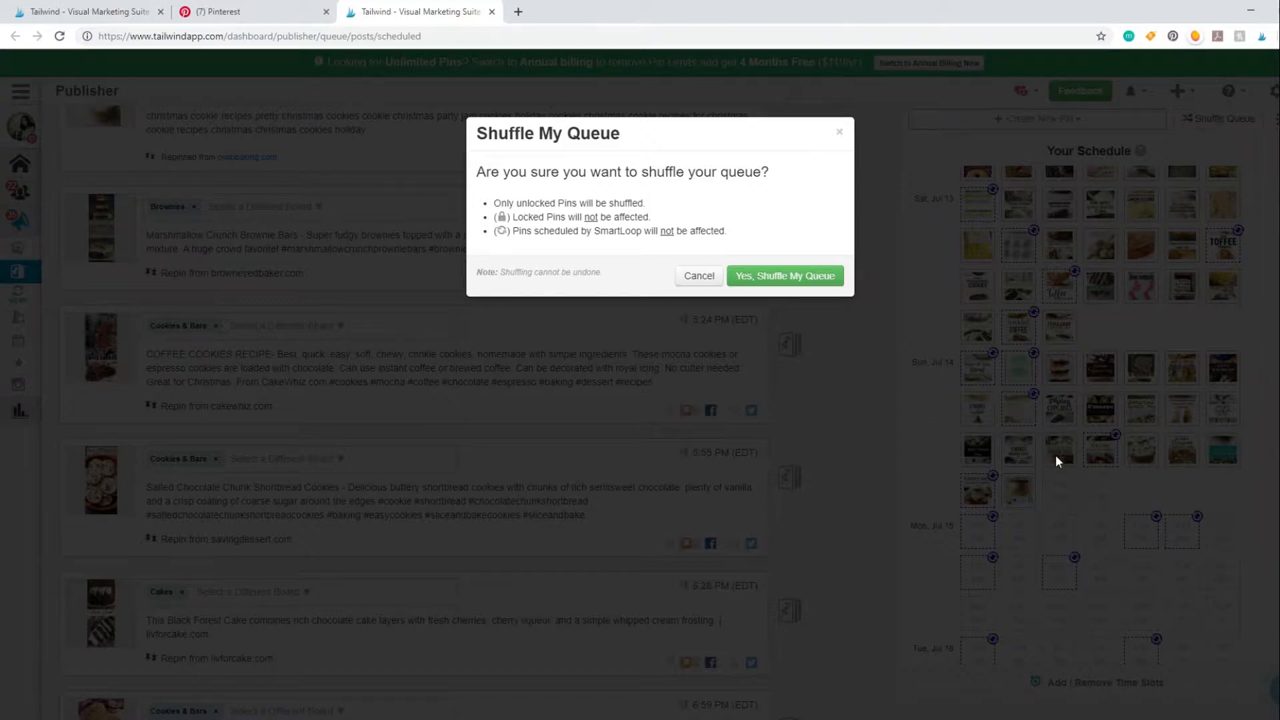
click(819, 280)
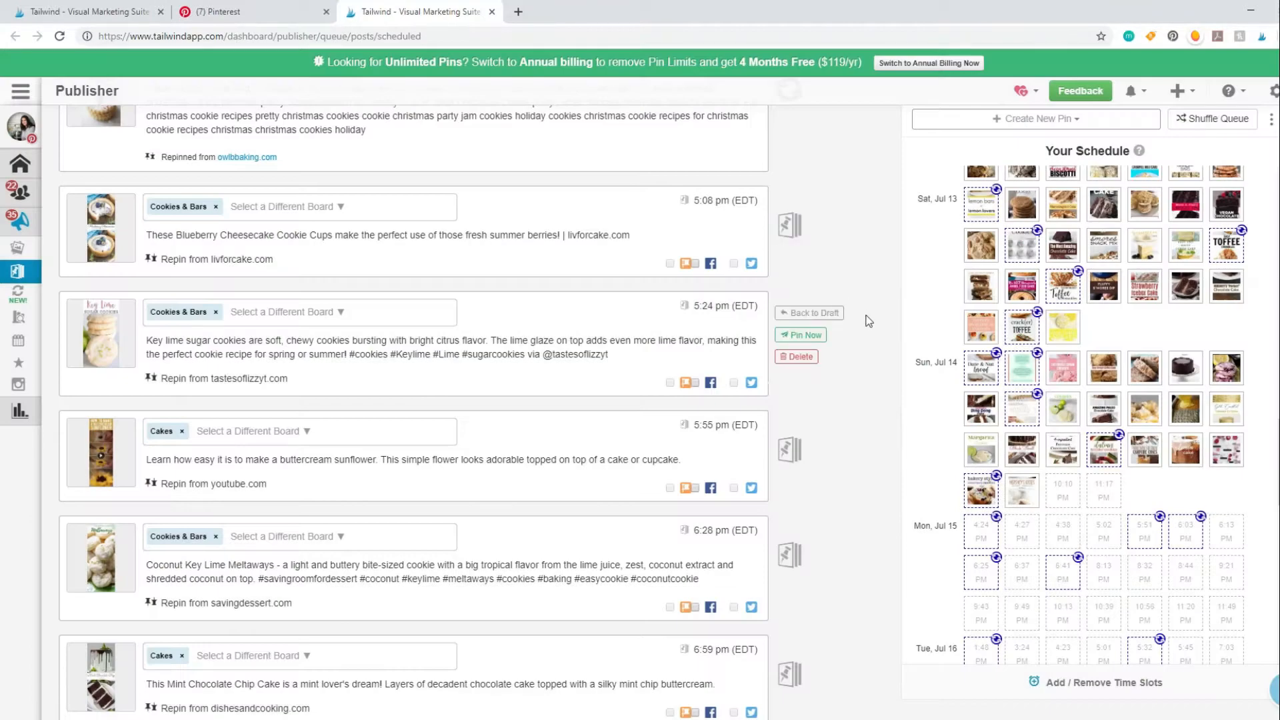
scroll(1220, 627, up, 10)
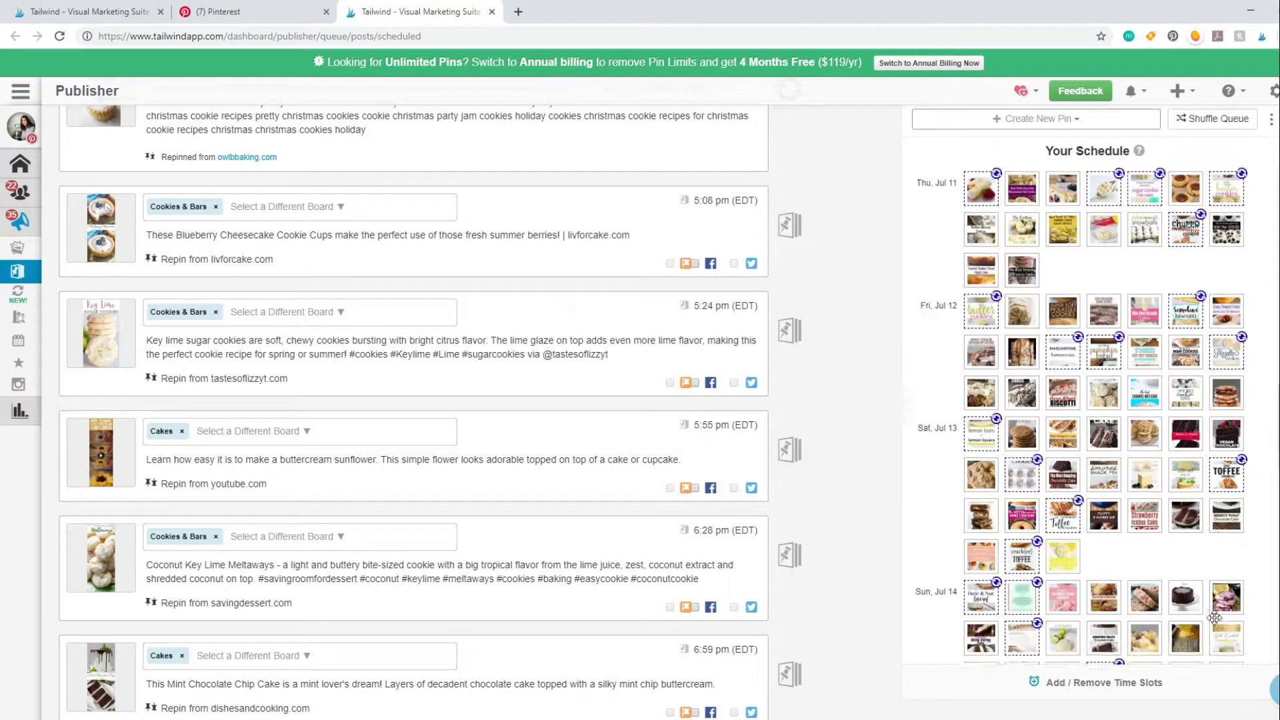
scroll(1197, 599, up, 10)
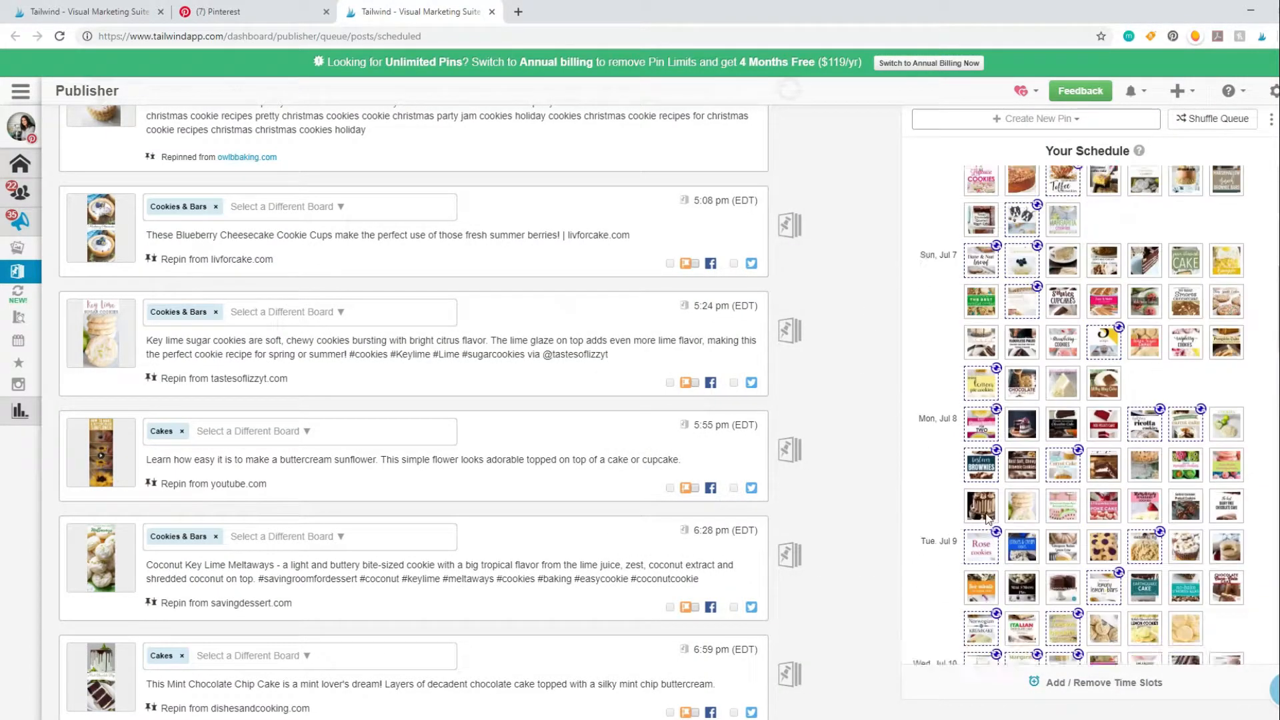
mouse_move(851, 302)
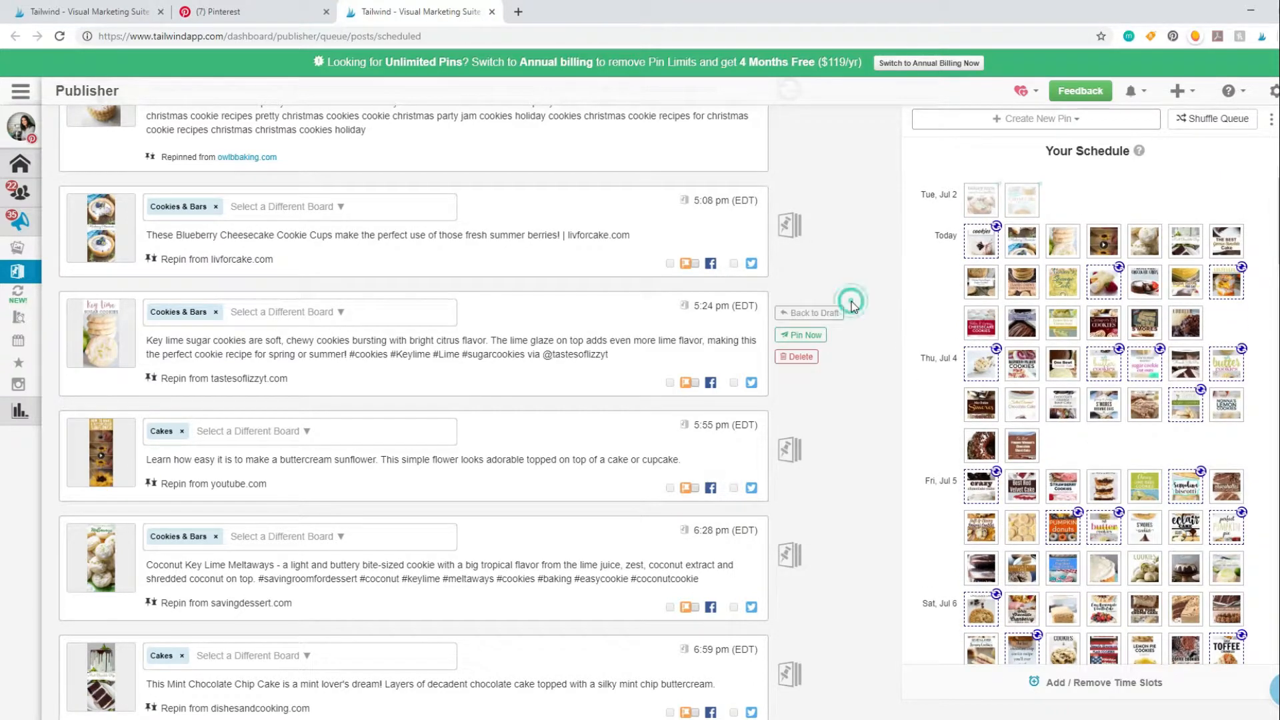